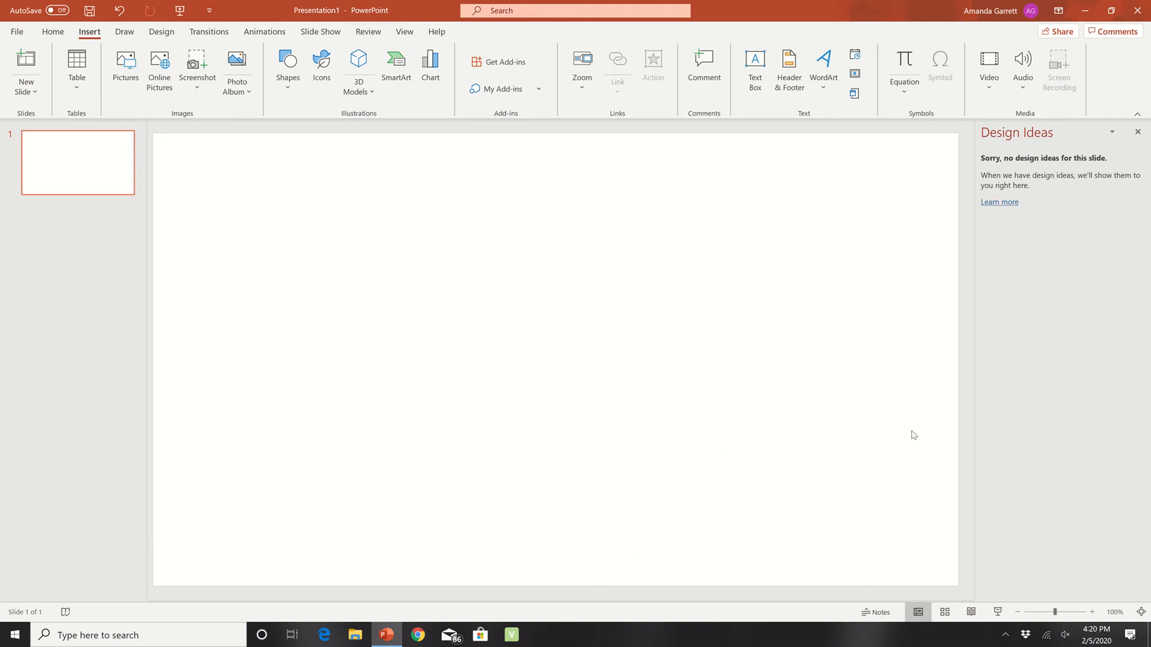
Minimize the presentation and switch to a maximized Chrome window
left_click(1087, 11)
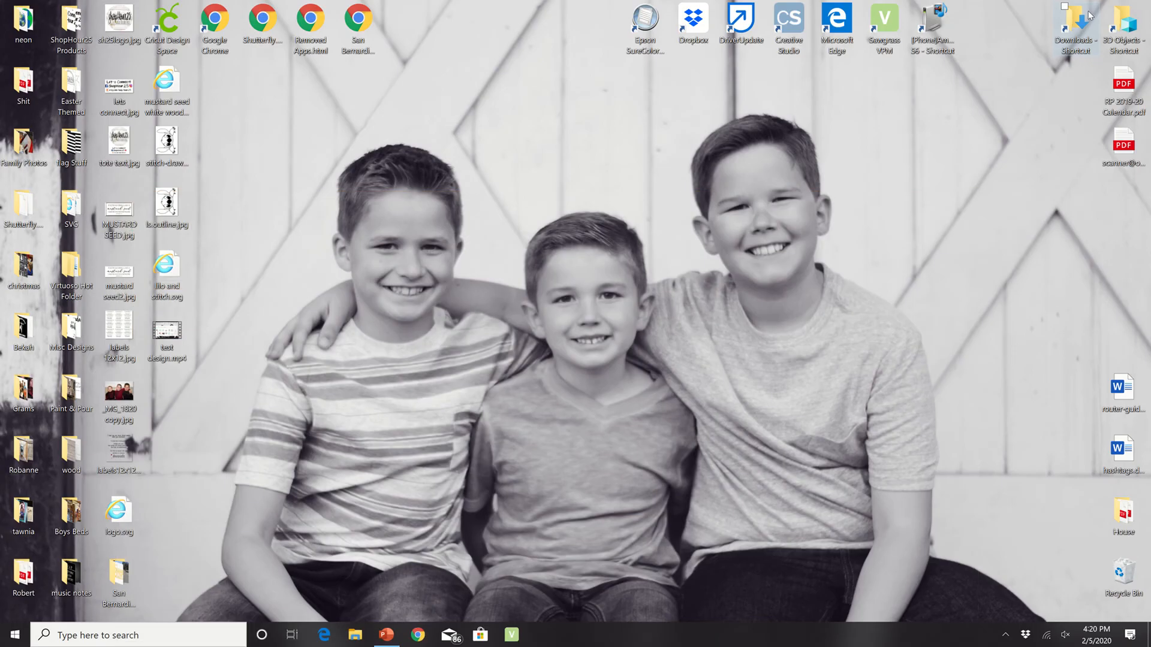
left_click(421, 637)
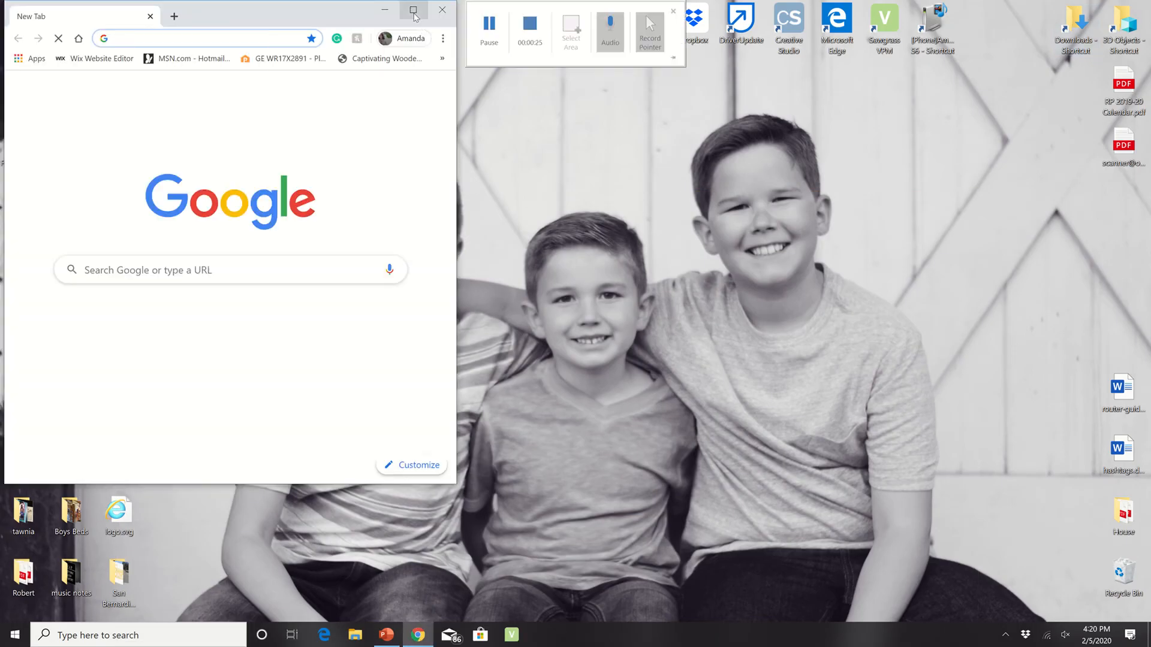
left_click(413, 12)
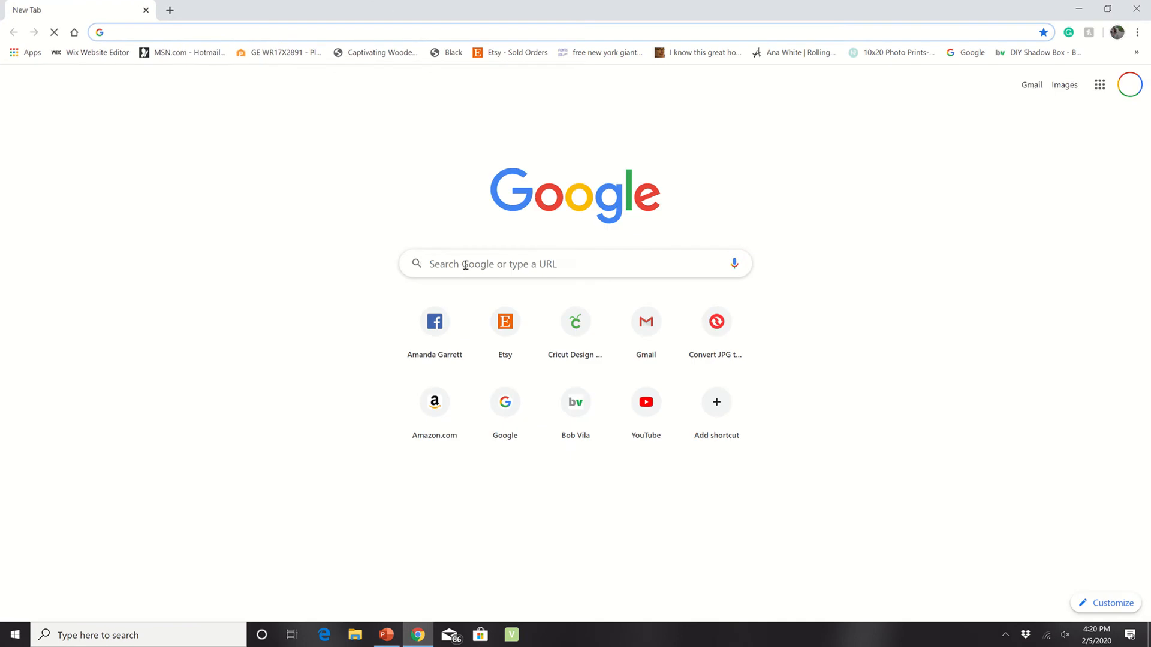
Search Google for "lilo and stitch"
left_click(466, 265)
type("l")
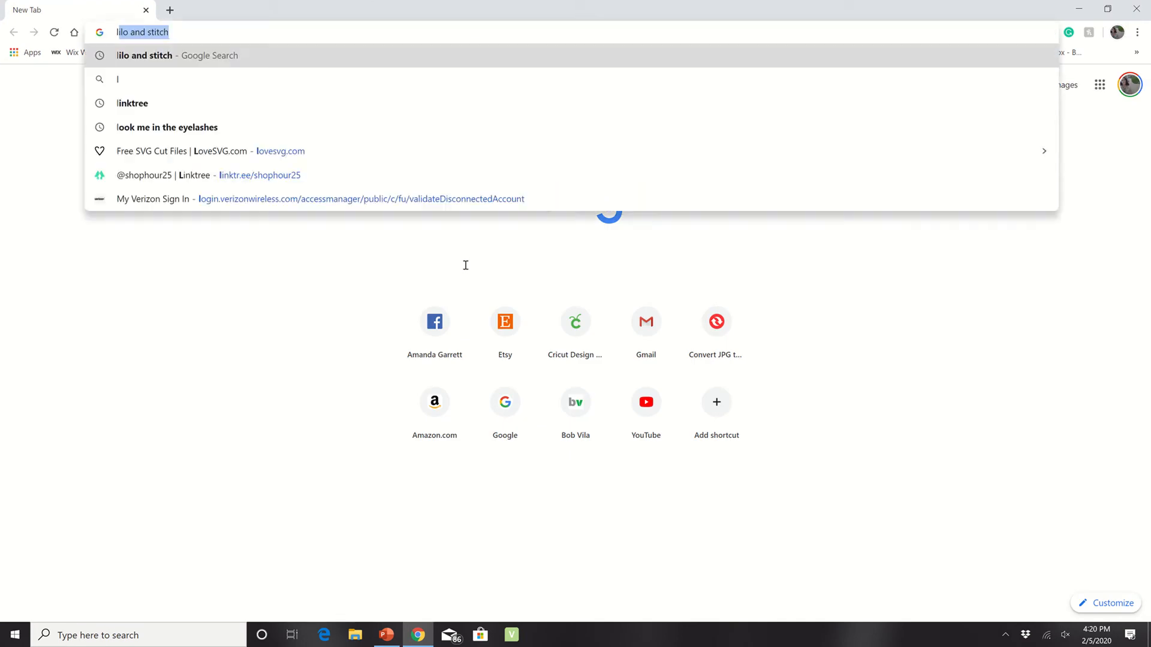
type("ilo")
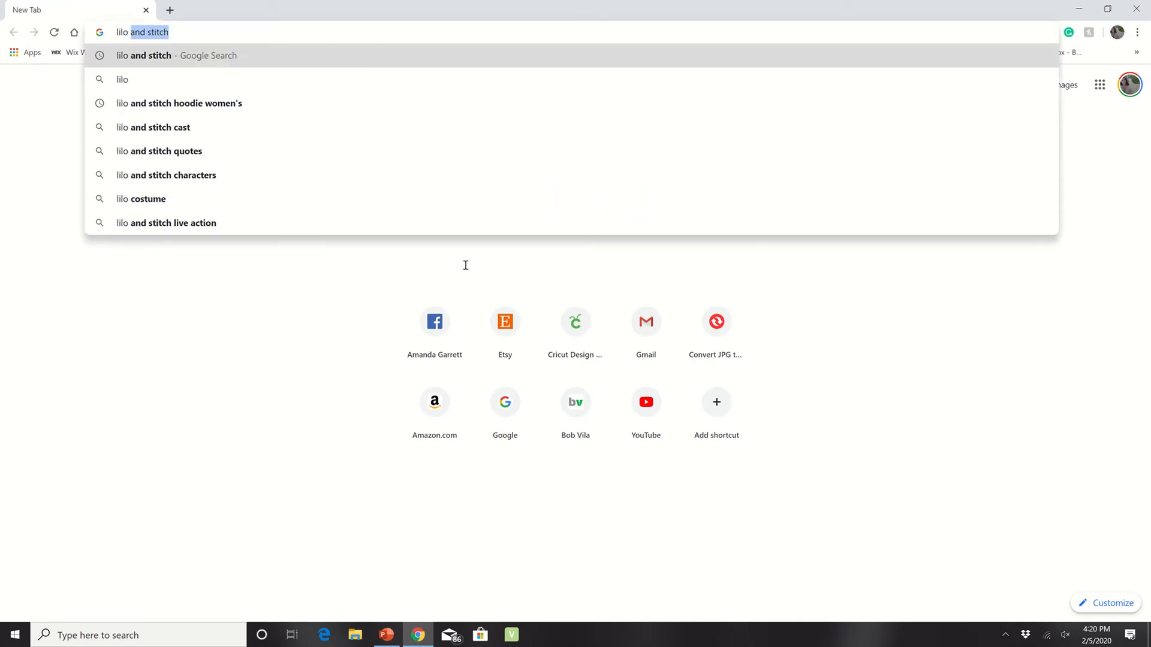
type(" and s")
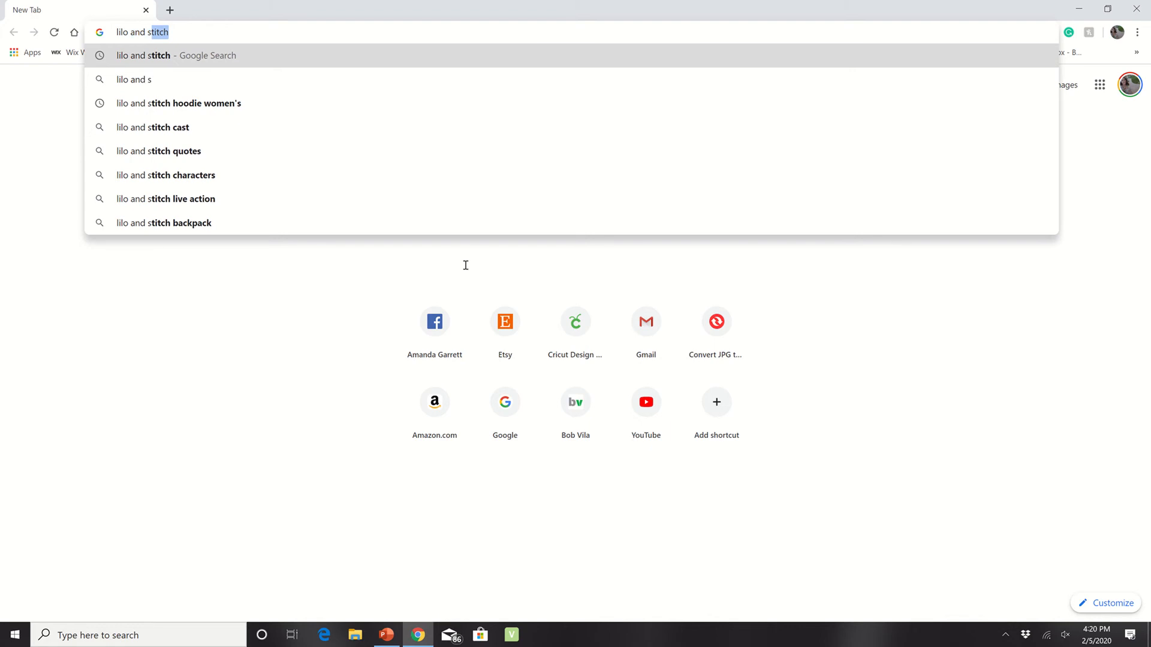
type("titch")
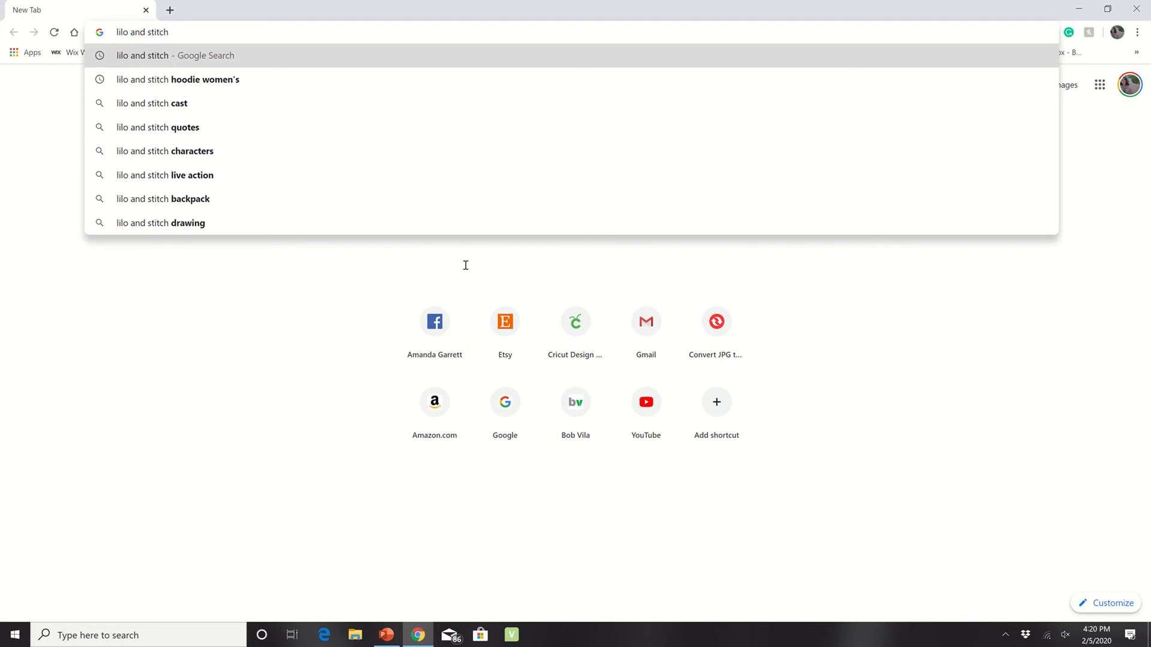
key("Return")
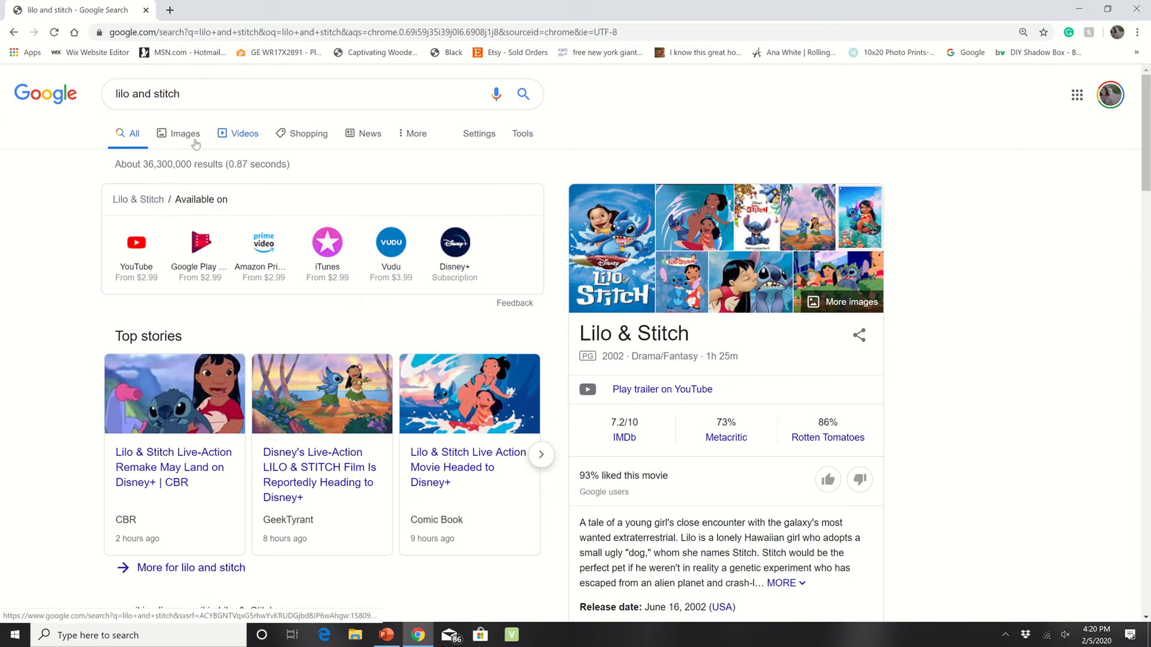
Narrow the results to drawing images and open the preview of the sideways Stitch outline from clipartmag.com
left_click(192, 141)
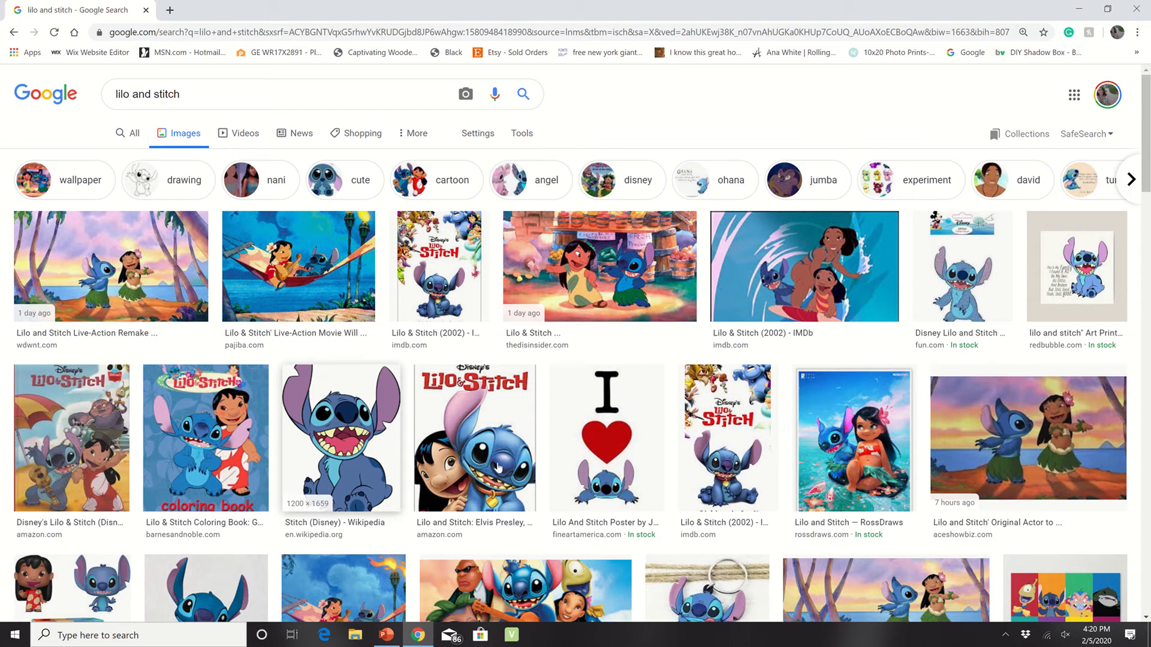
left_click(188, 184)
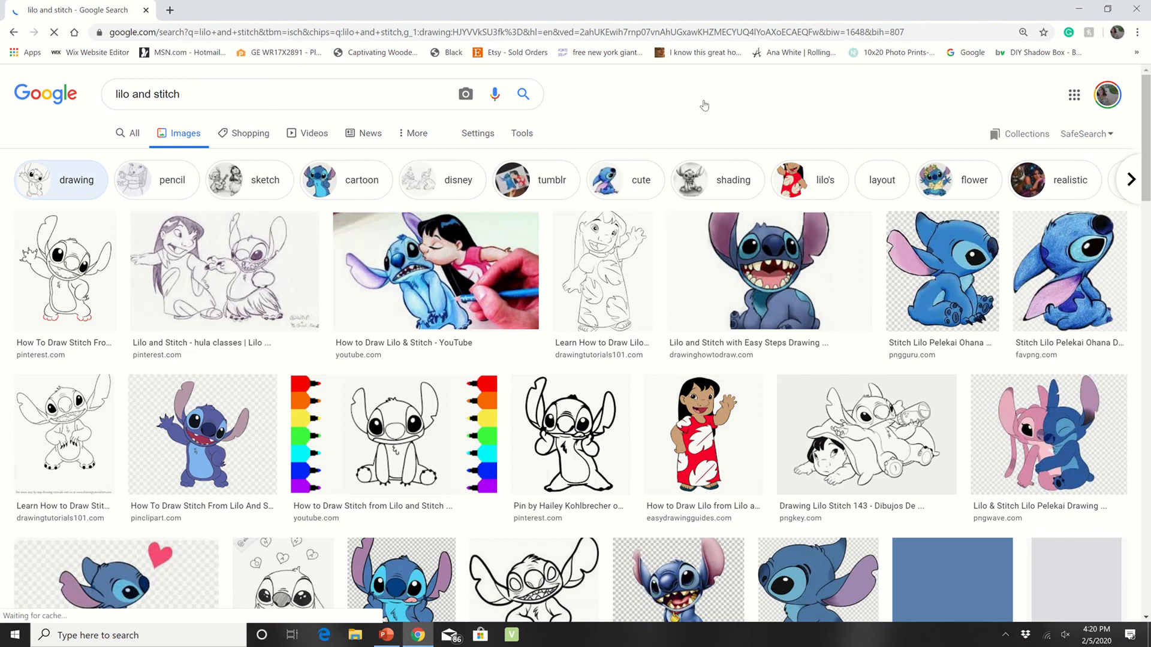
left_click_drag(1147, 114, 1148, 193)
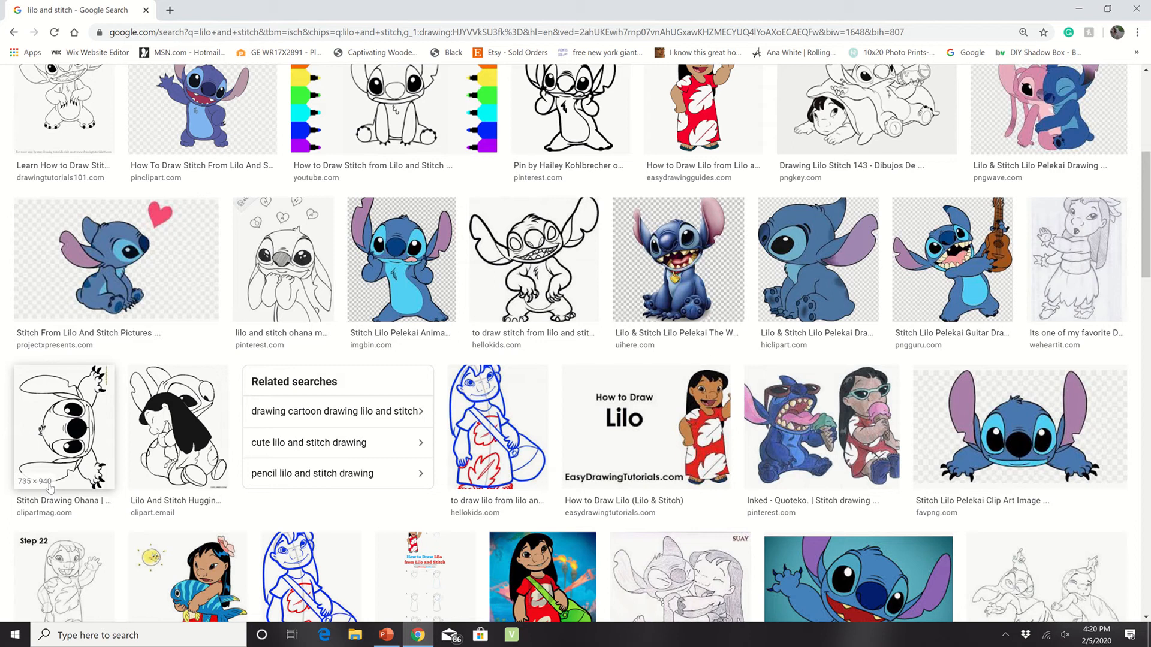
left_click(55, 446)
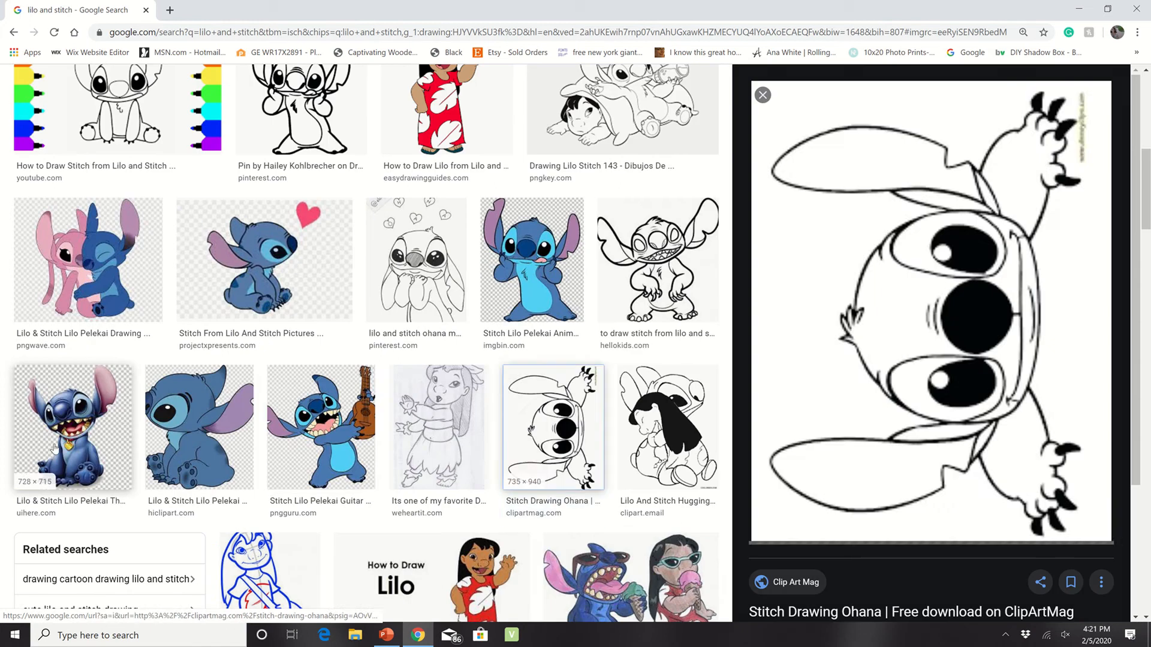
right_click(816, 498)
key("Escape")
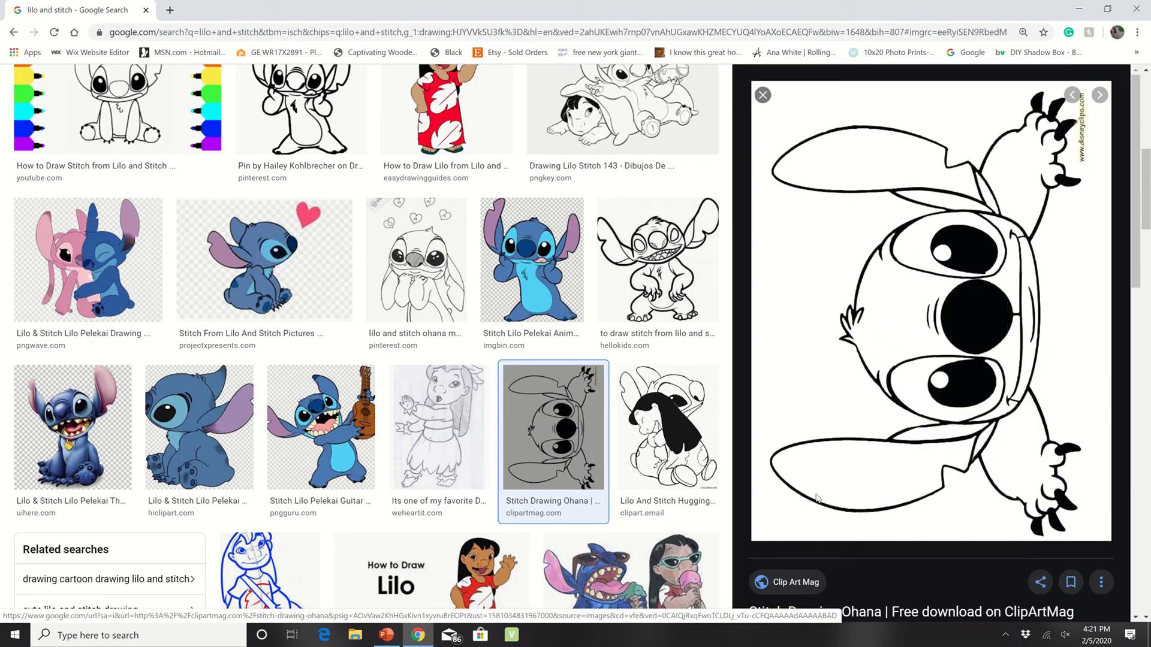
left_click(816, 499)
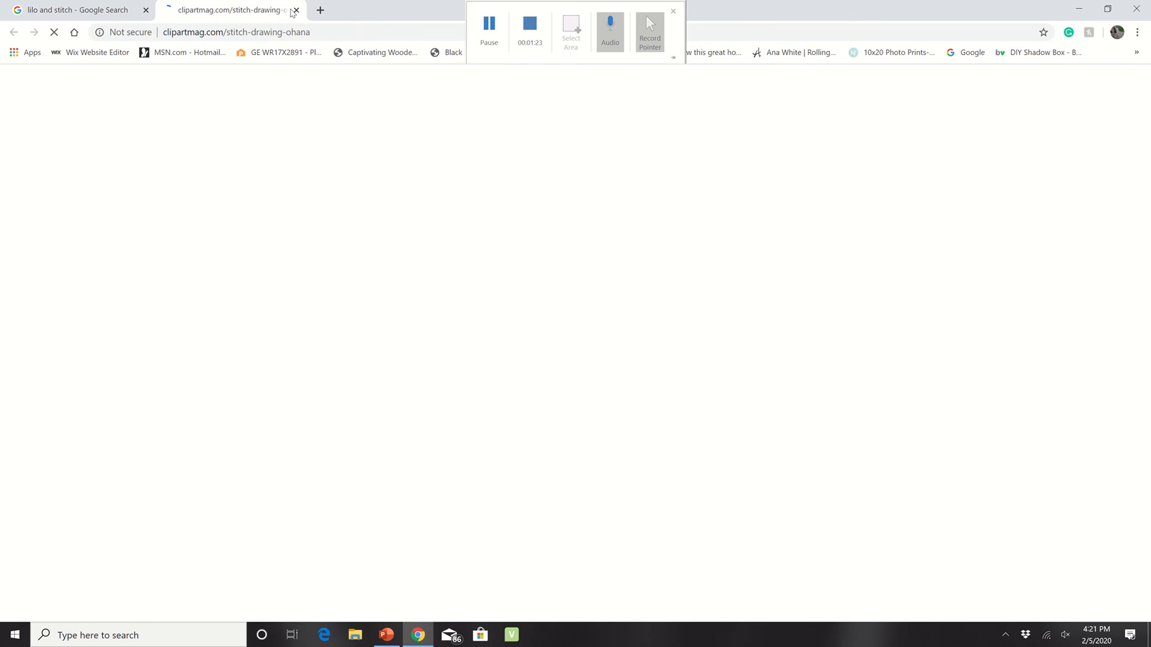
left_click(296, 10)
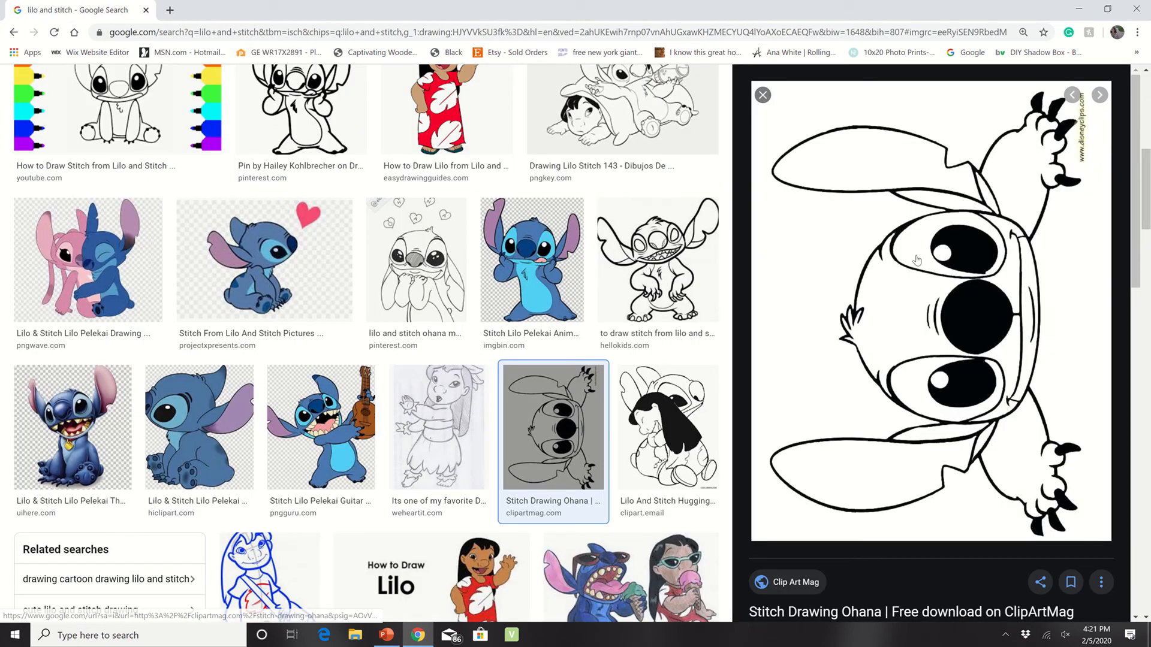
Save the previewed Stitch outline to the Desktop as a JPEG named ls.outline, replacing the existing file
right_click(819, 348)
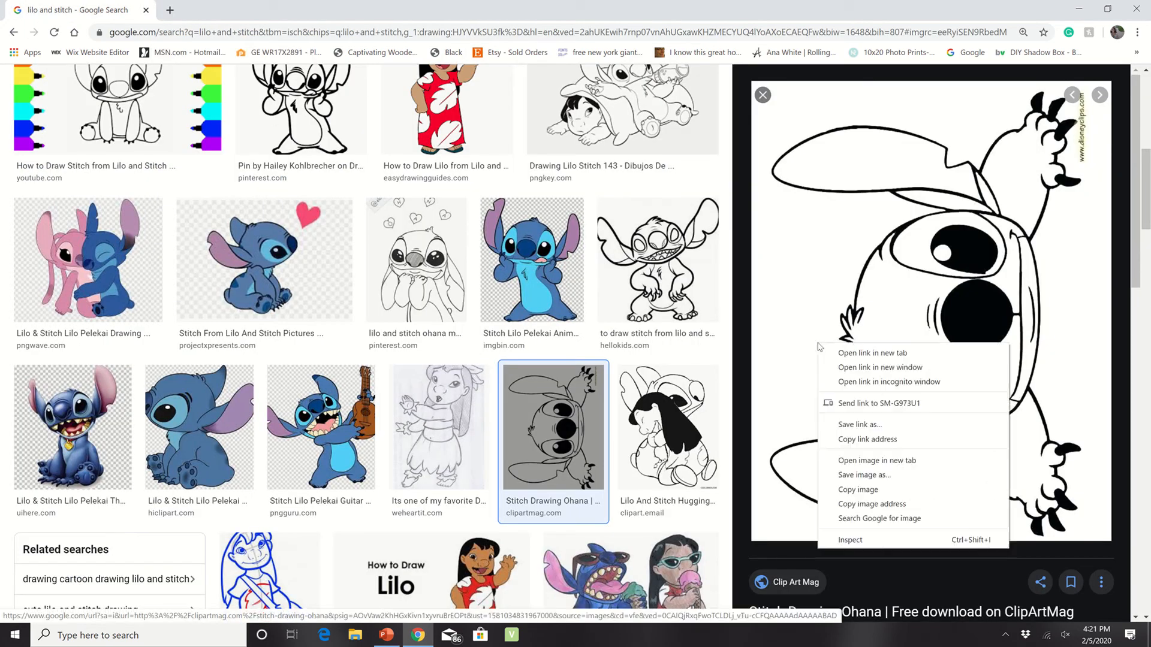
left_click(868, 475)
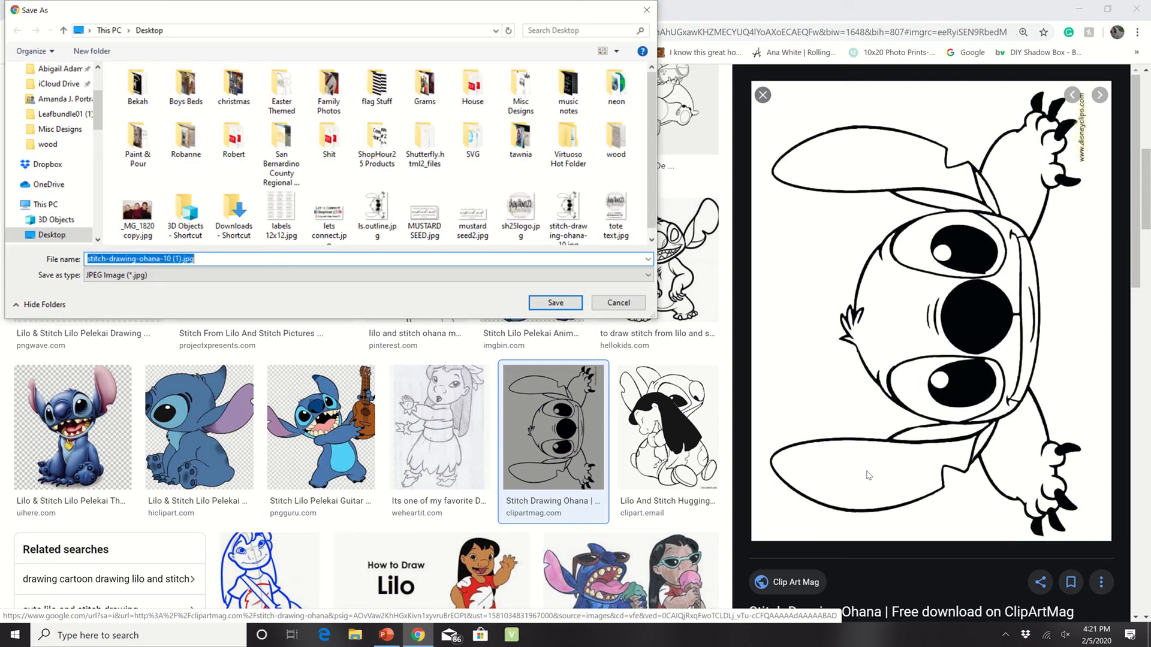
type("ls")
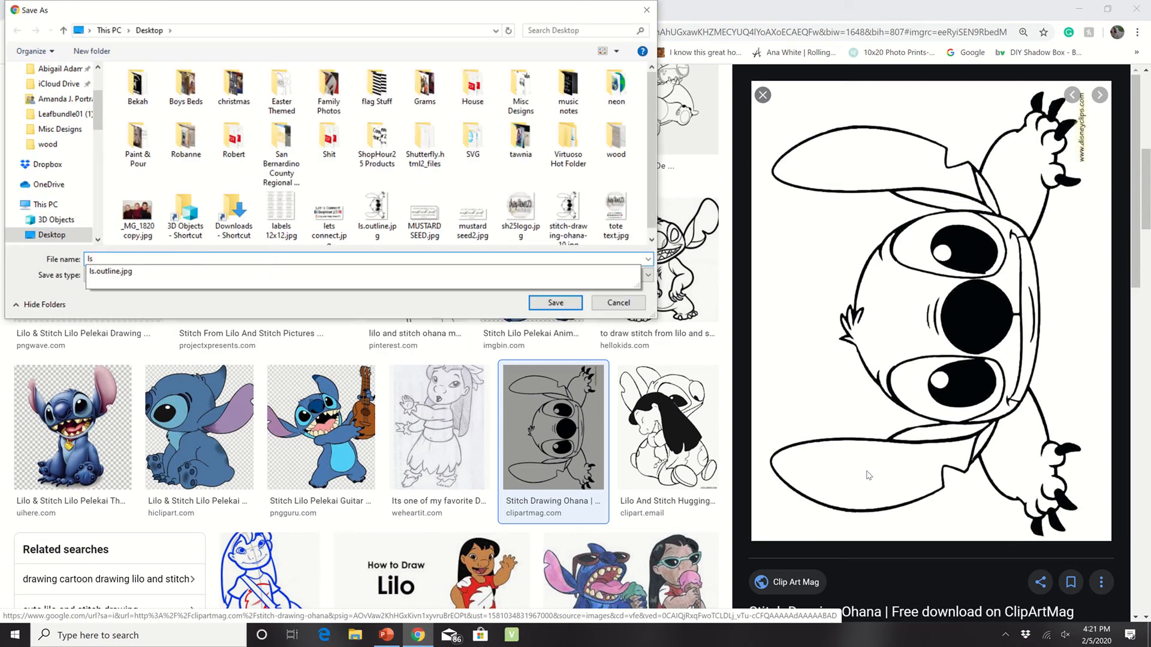
left_click(109, 273)
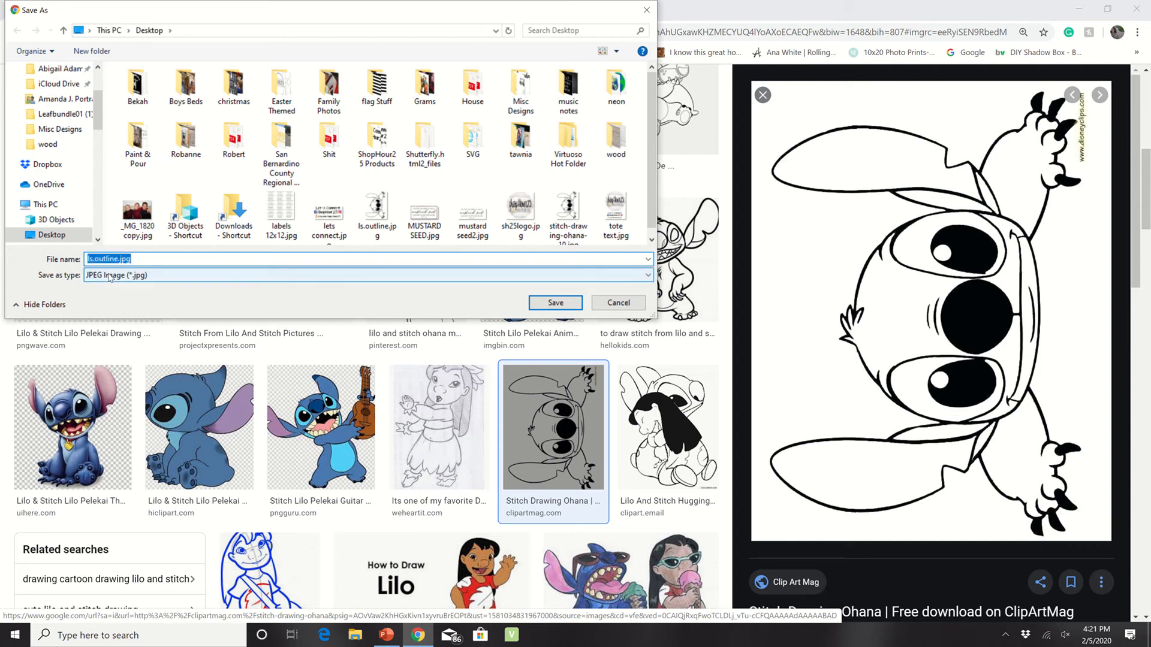
left_click(149, 258)
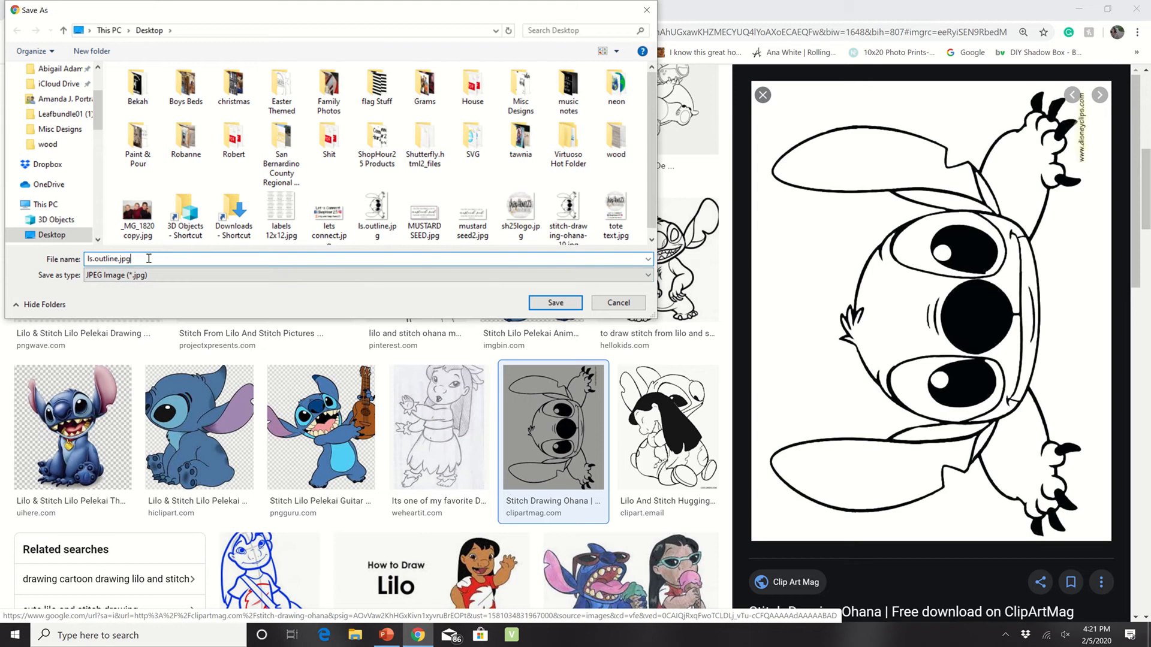
key("BackSpace")
key("BackSpace")
key("BackSpace")
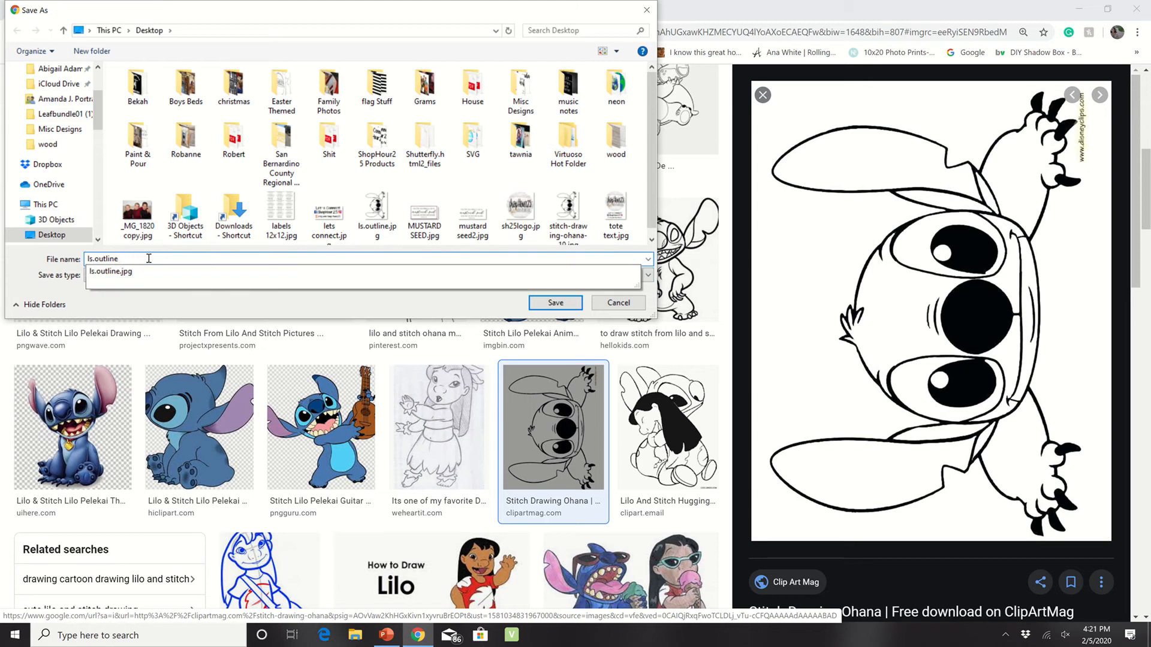
left_click(133, 304)
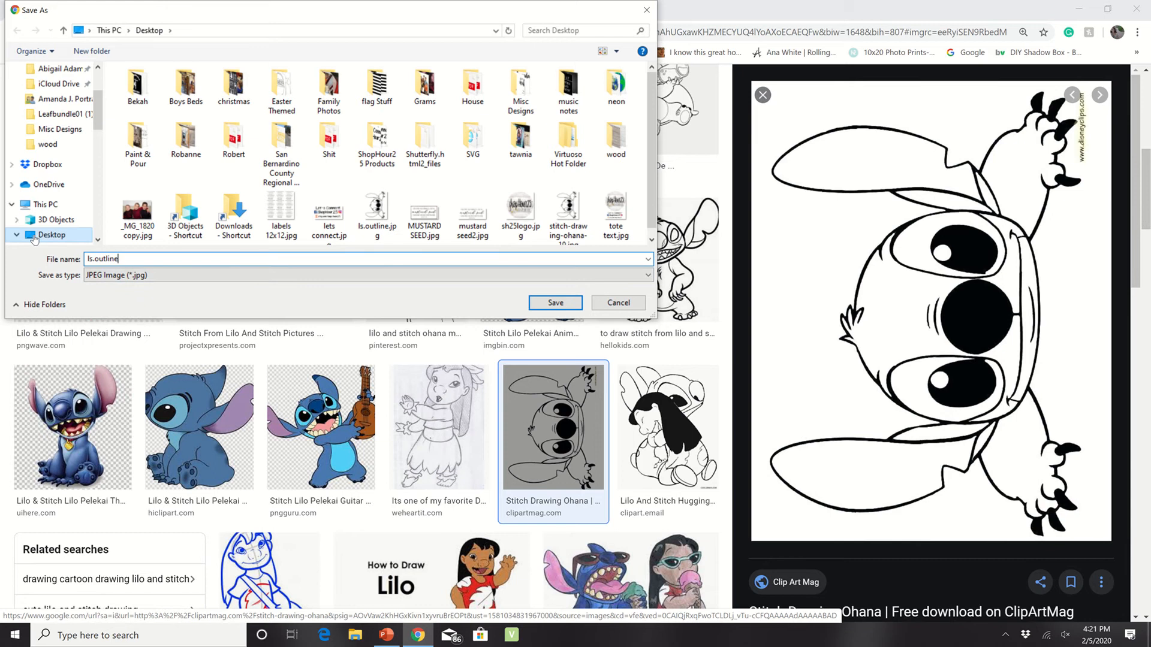
left_click(555, 303)
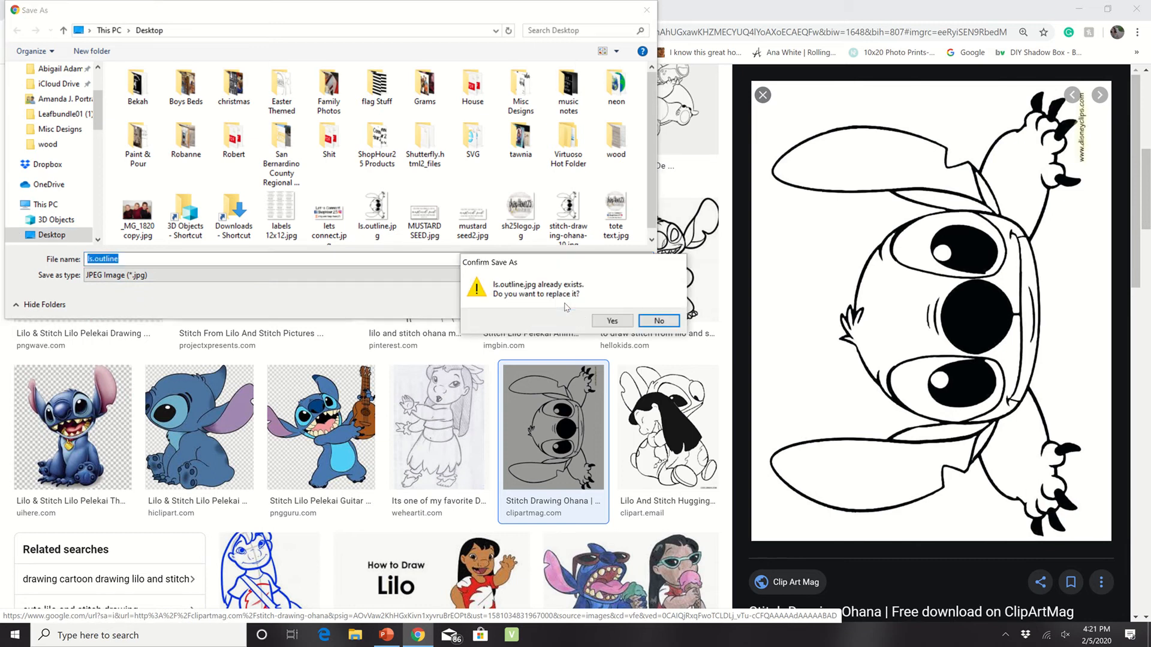
left_click(611, 320)
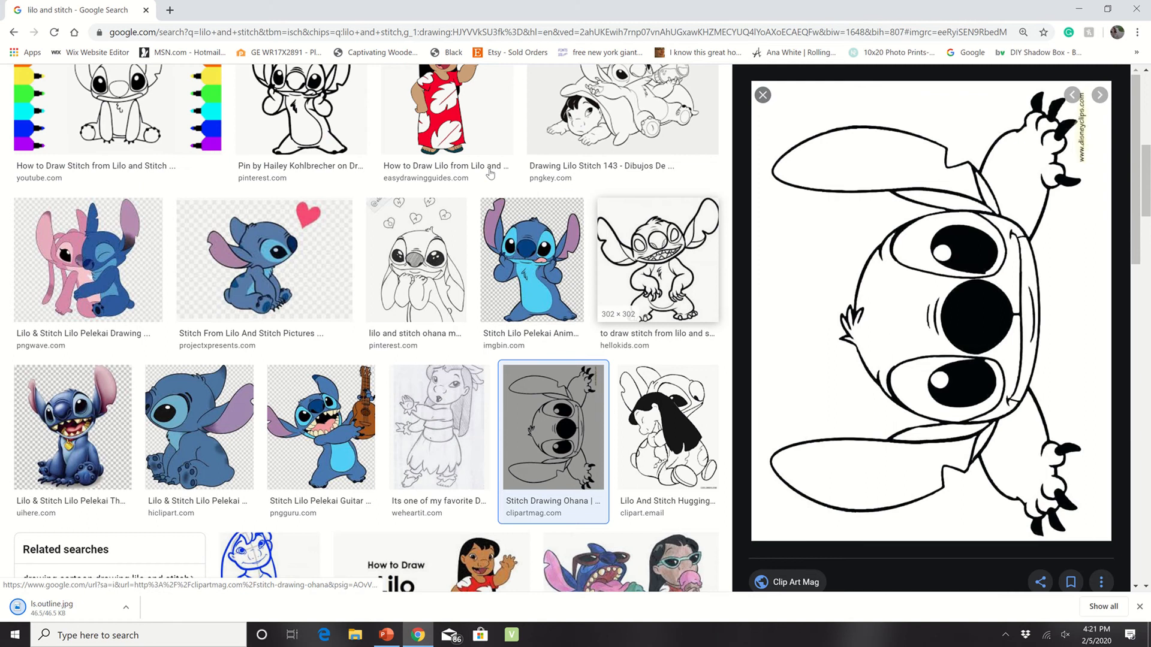
Open Convertio's JPG converter page in a new browser tab
left_click(170, 11)
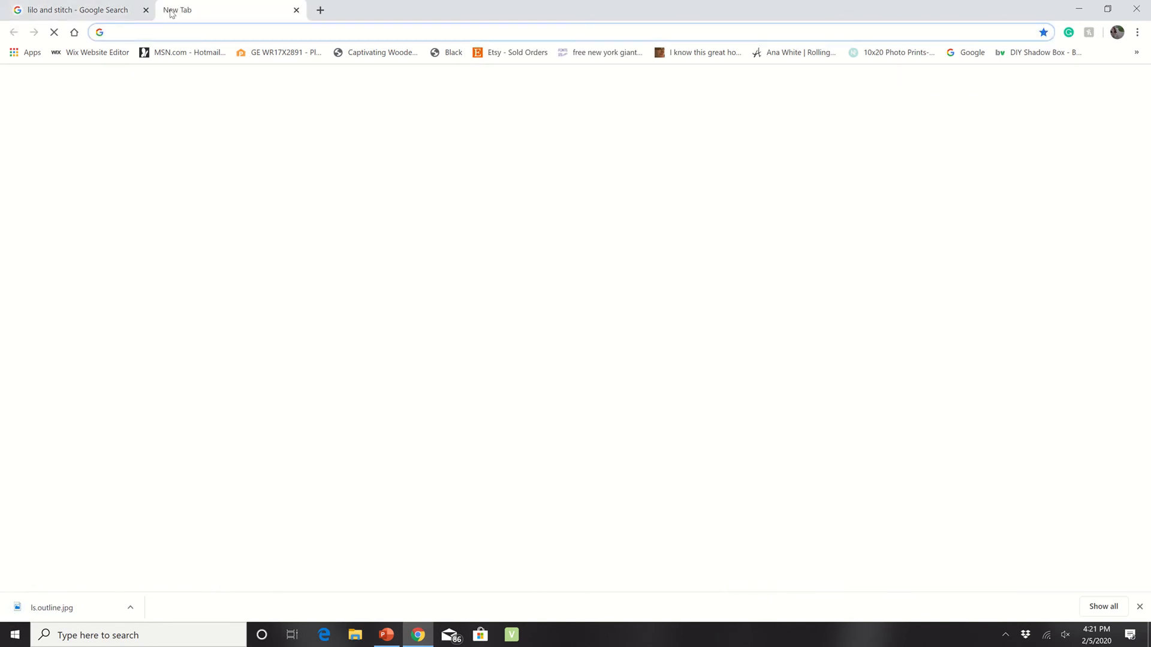
type("con")
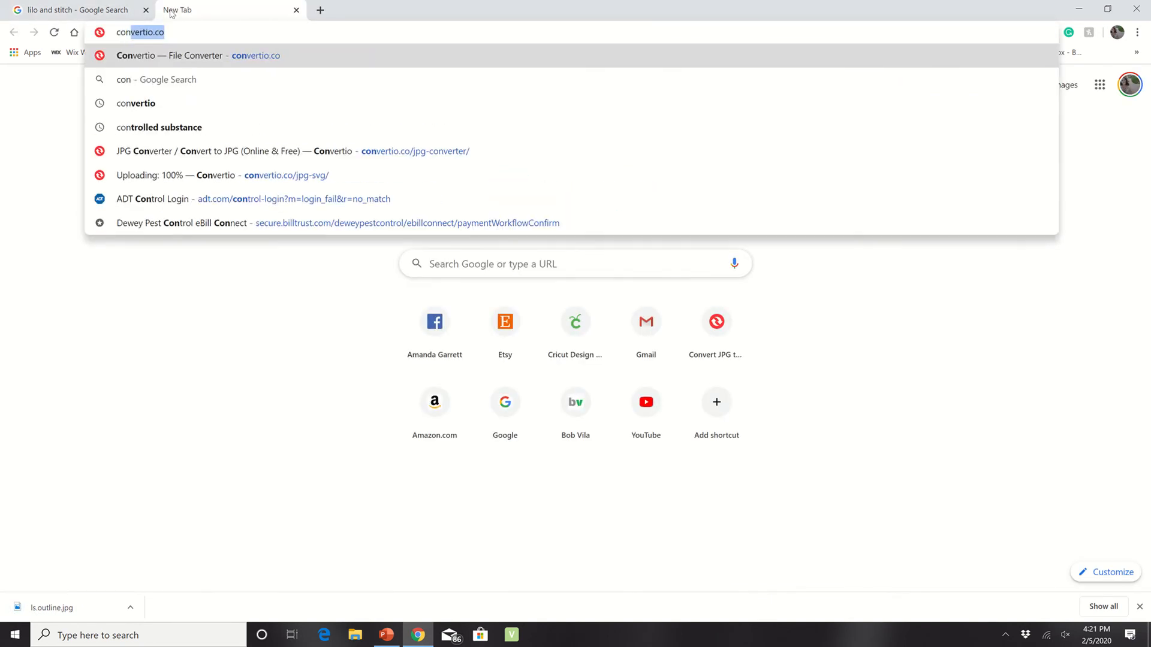
left_click(172, 159)
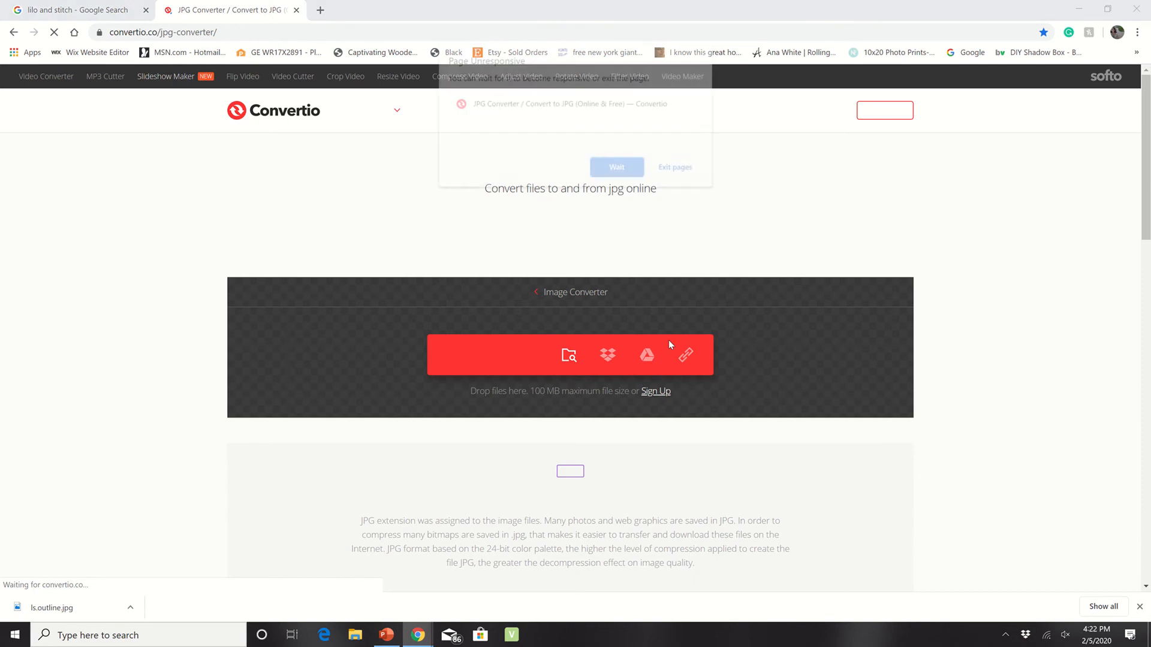
Exit the unresponsive Convertio page and reload convertio.co/jpg-converter/
left_click(612, 166)
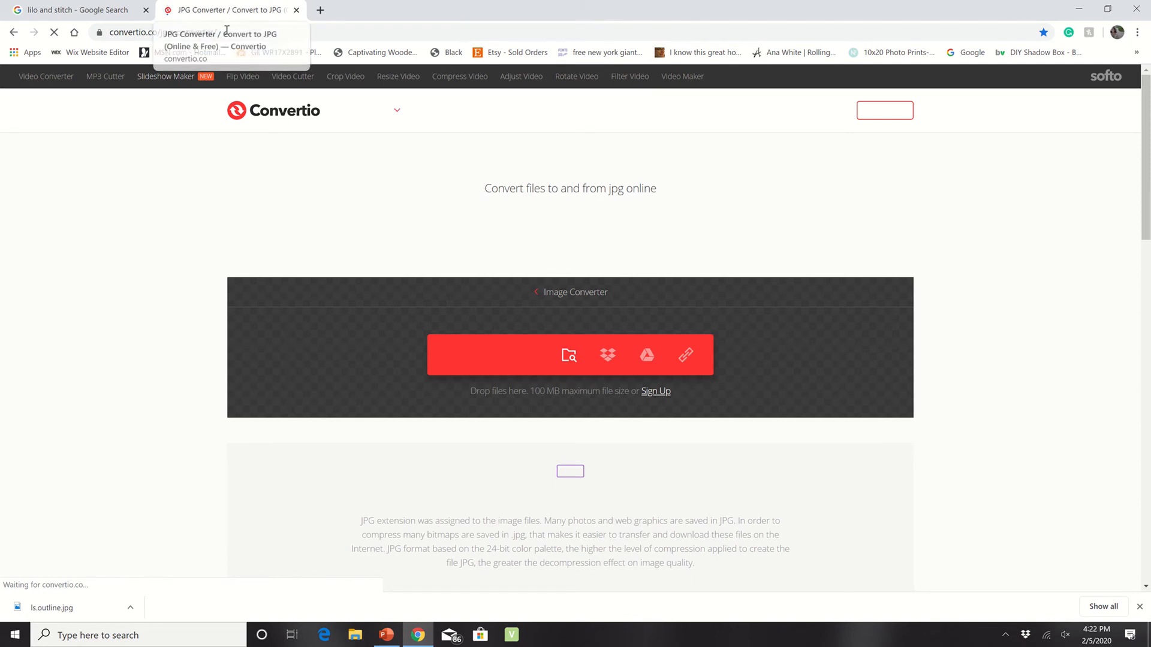
left_click(245, 31)
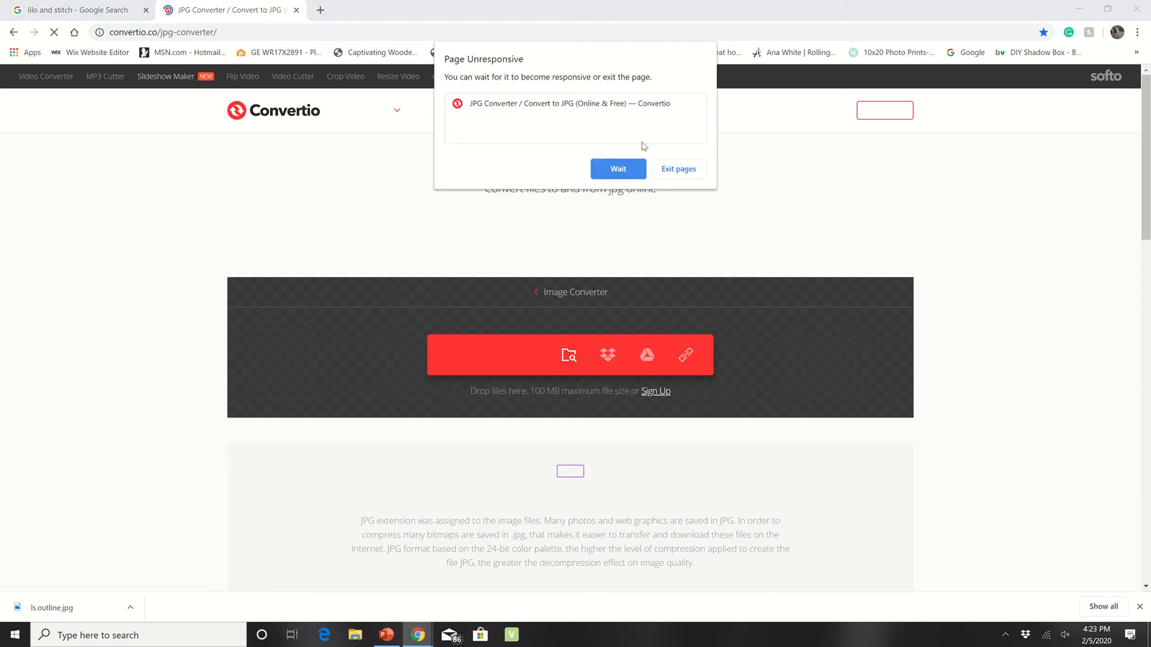
left_click(667, 170)
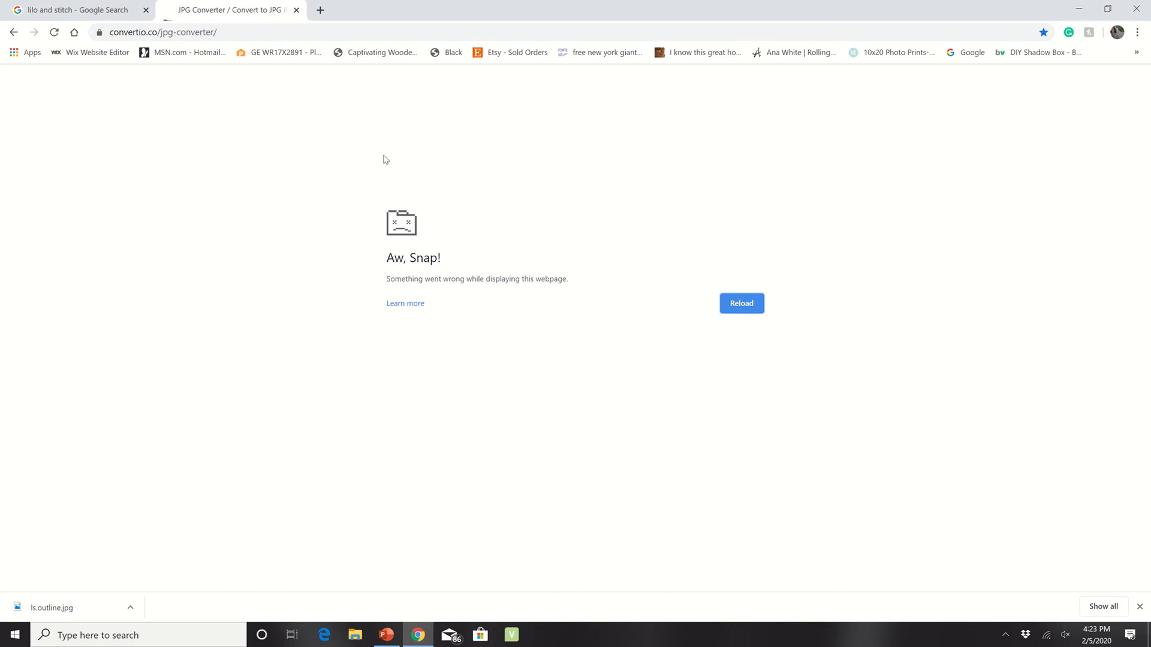
left_click(226, 34)
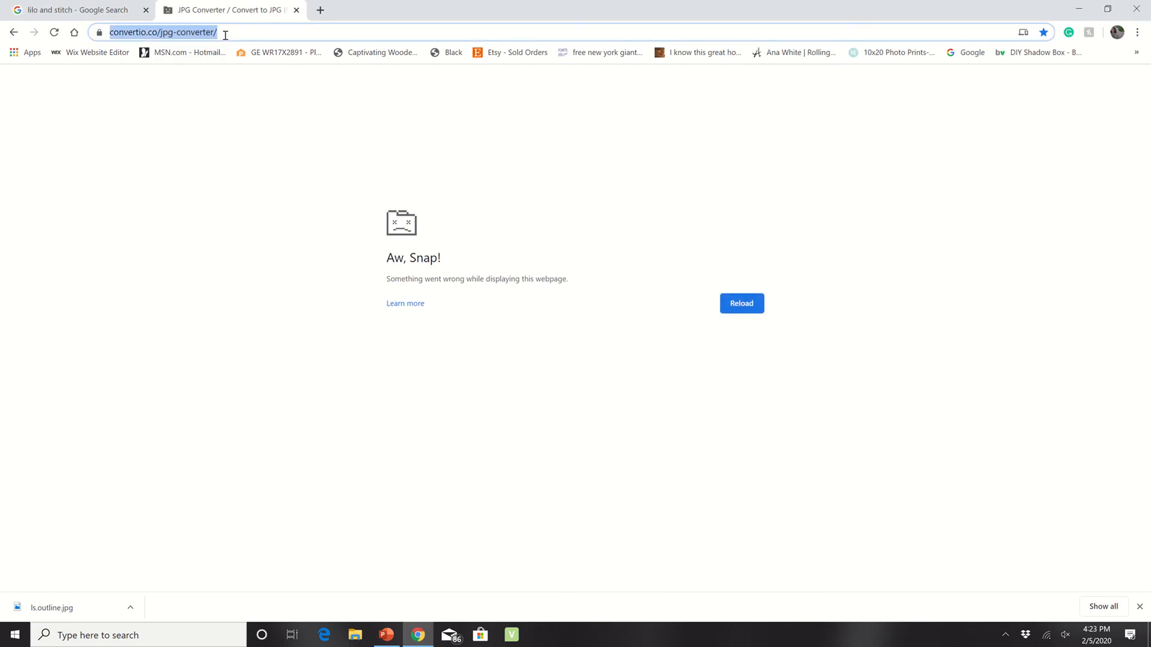
left_click(226, 34)
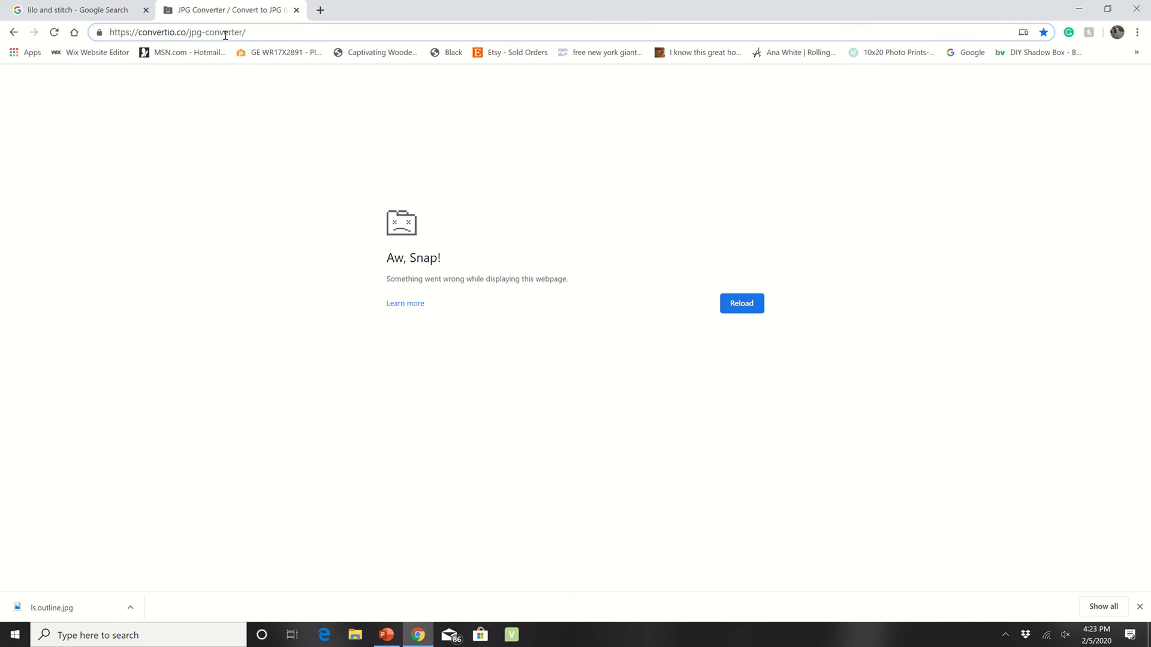
key("Return")
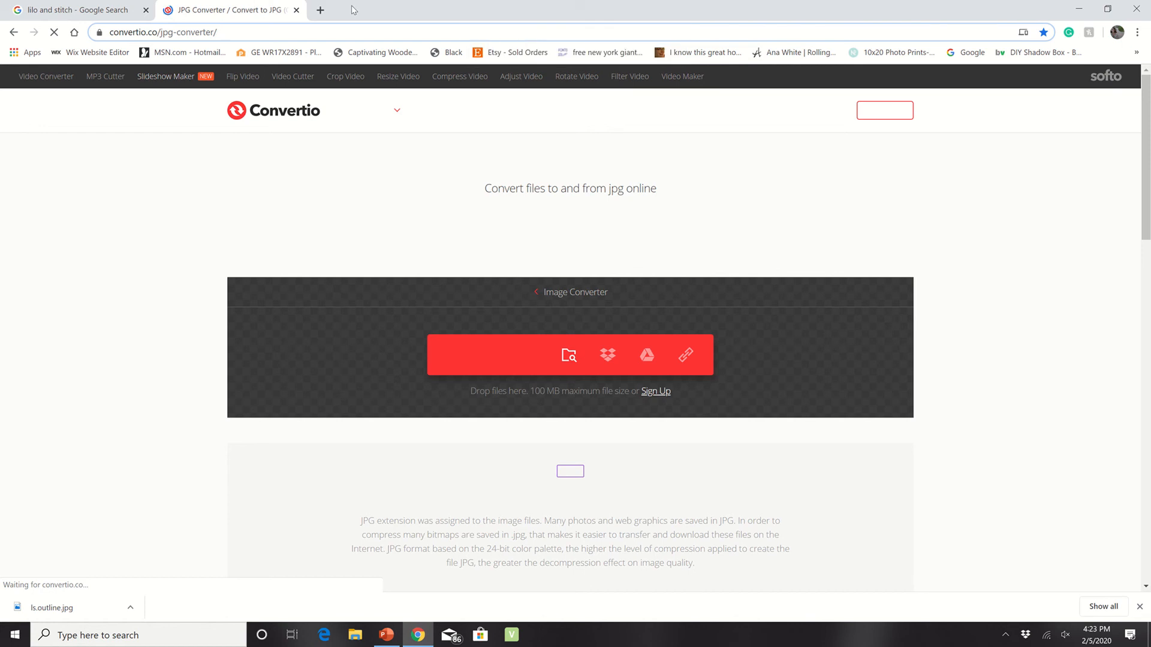
mouse_move(456, 7)
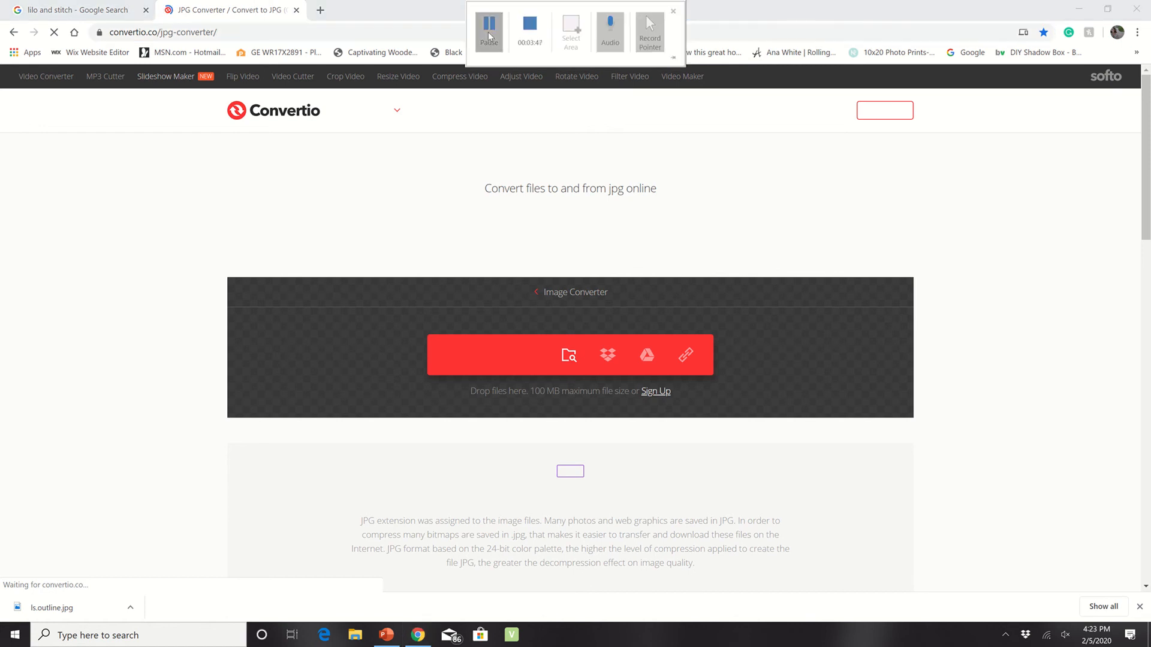
left_click(488, 33)
left_click(489, 33)
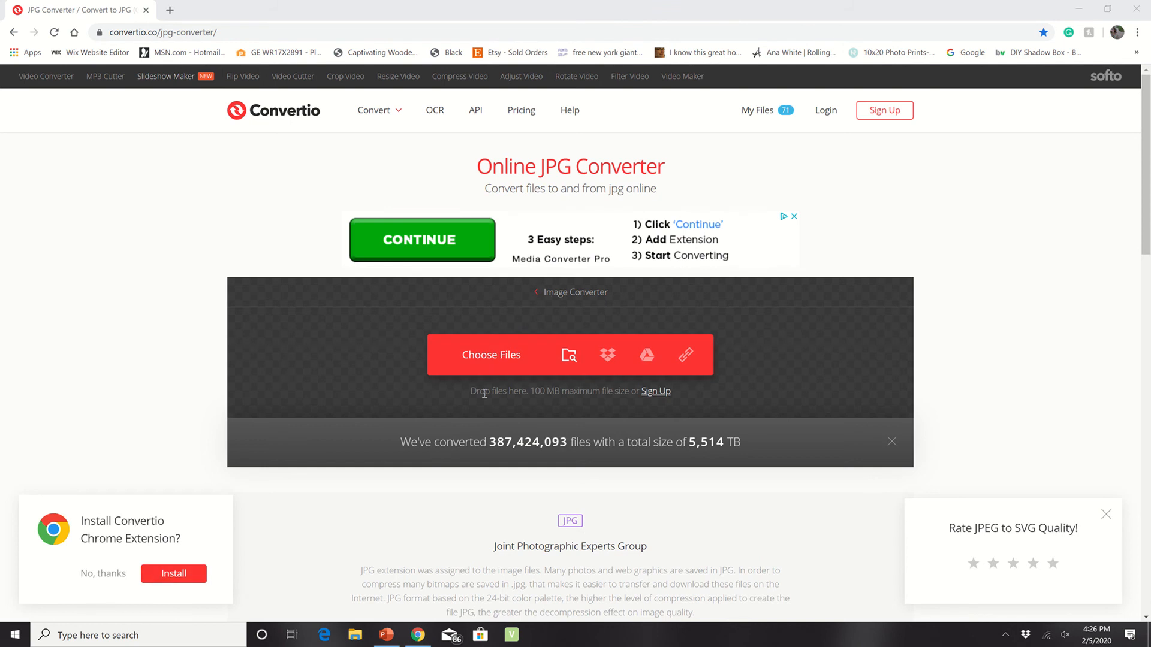
Convert ls.outline.jpg from the Desktop to SVG and download the converted file
left_click(485, 358)
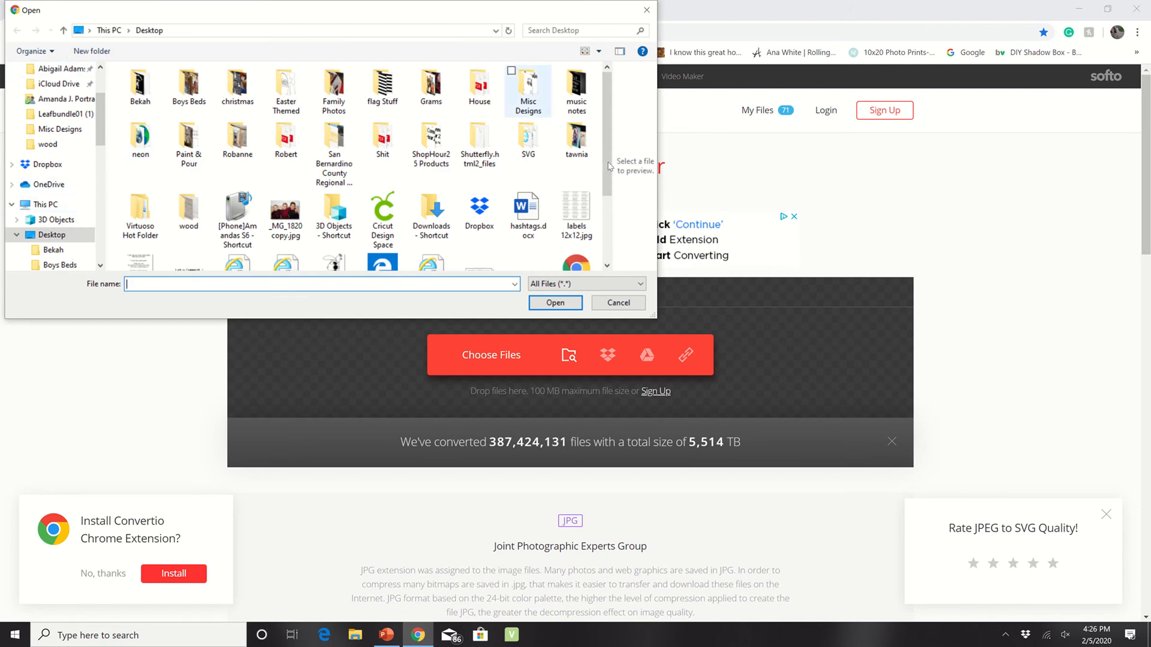
scroll(398, 192, "down", 2)
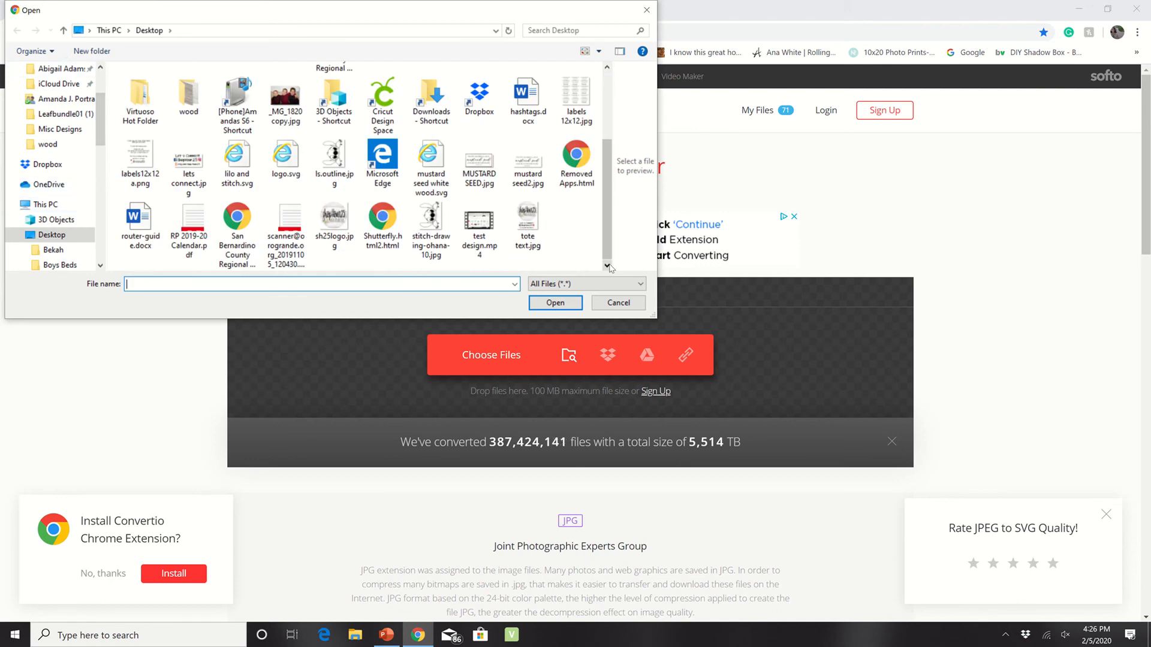
left_click(336, 161)
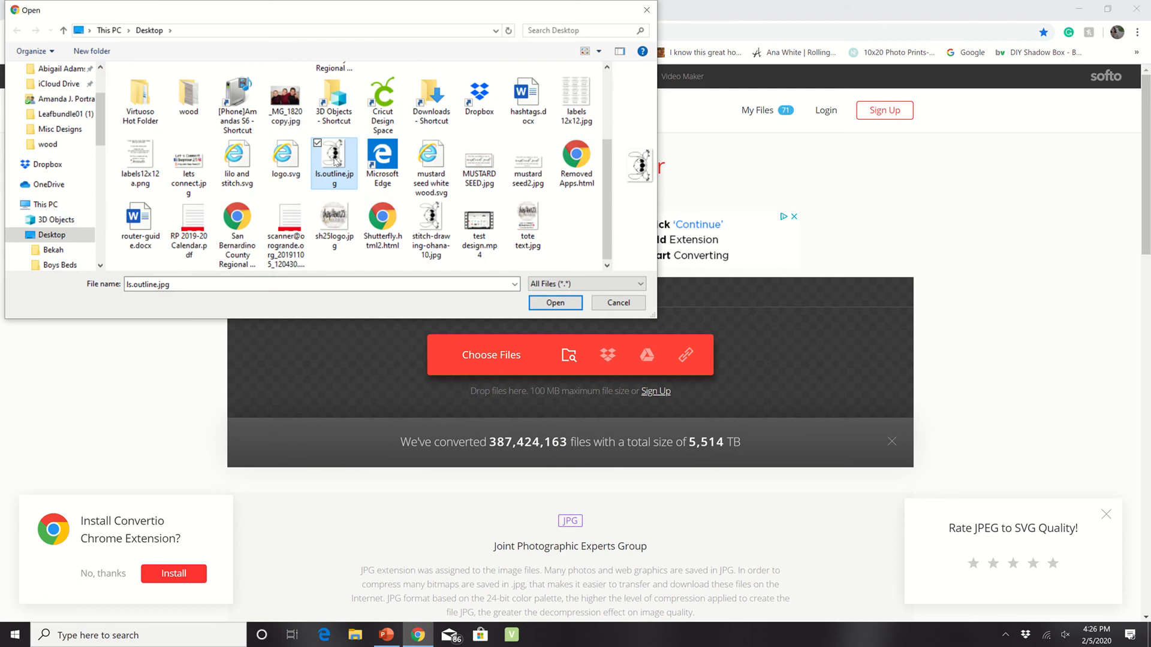
left_click(555, 303)
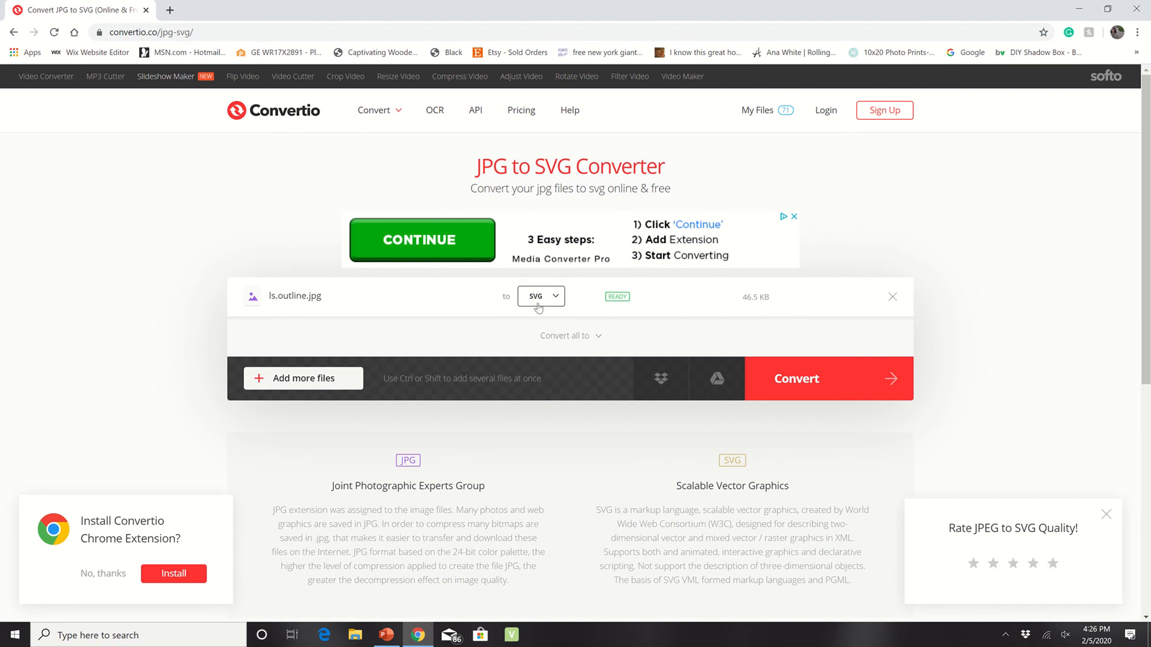
left_click(840, 382)
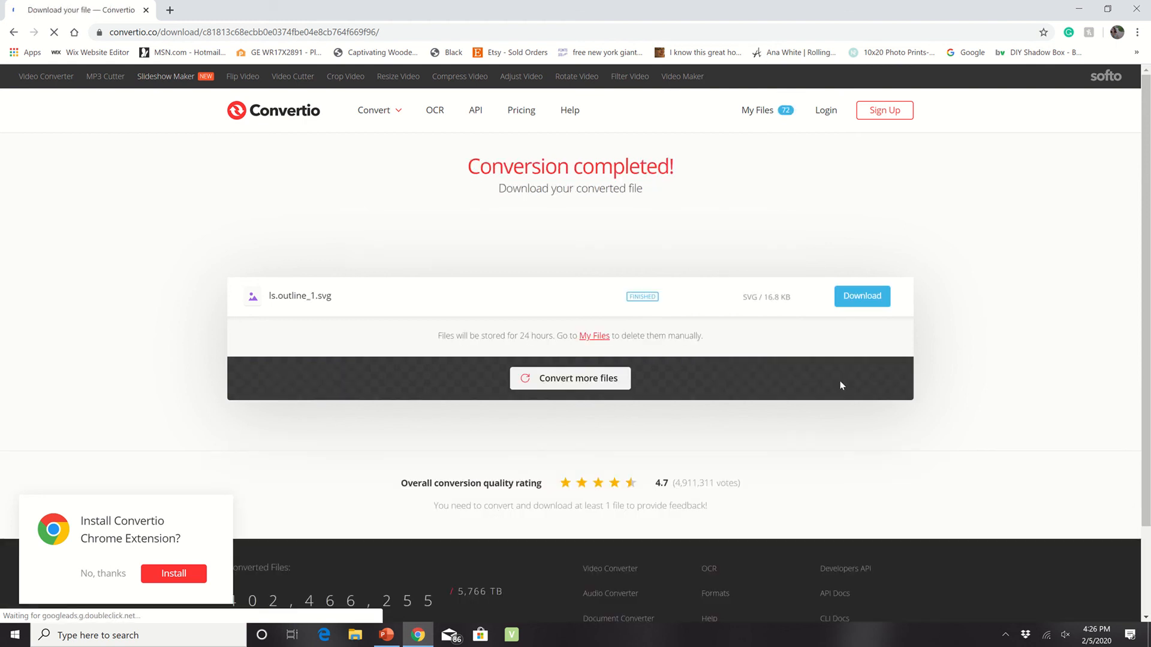
left_click(851, 300)
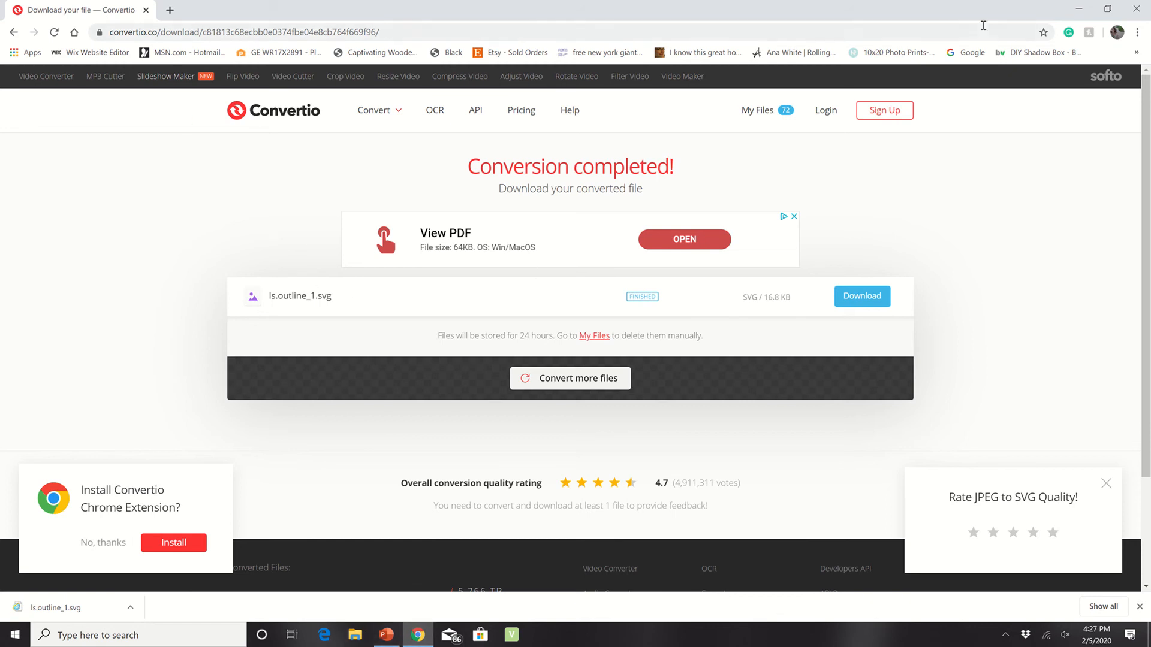
Switch to Cricut Design Space and start a new project in a maximized window
left_click(1079, 12)
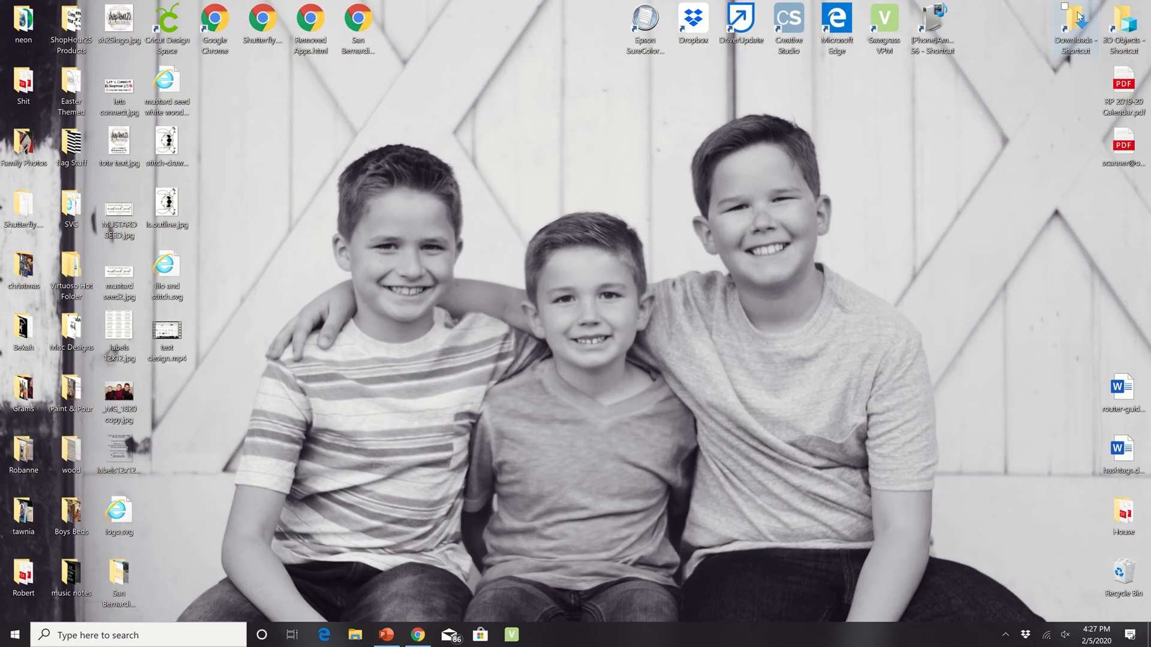
double_click(166, 42)
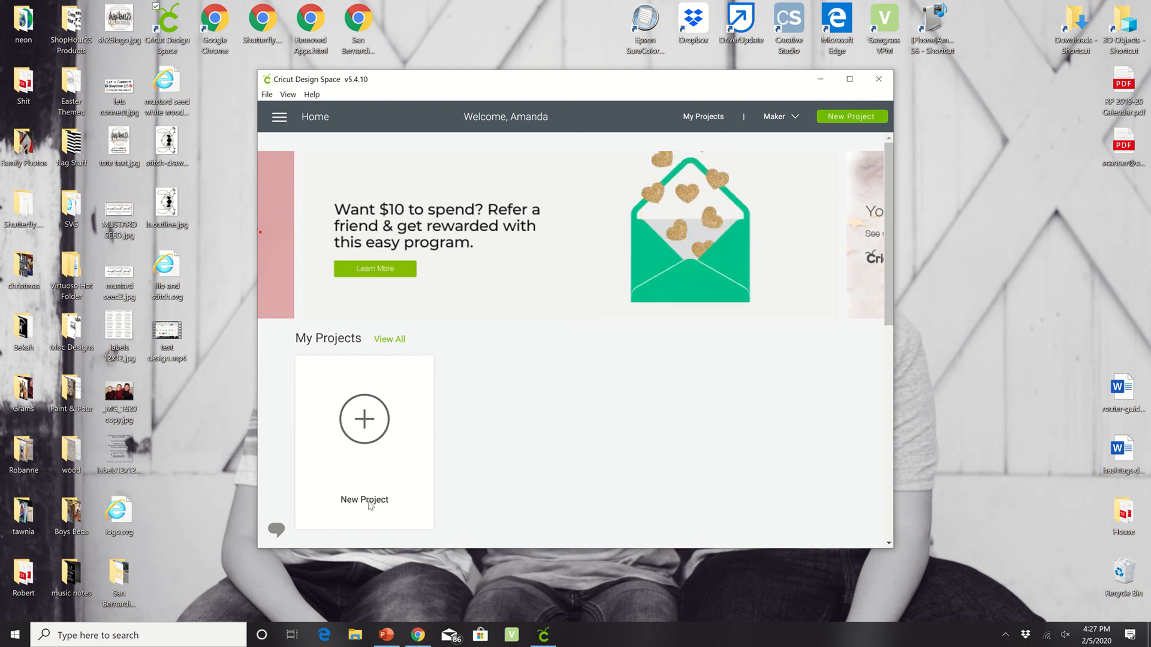
left_click(364, 466)
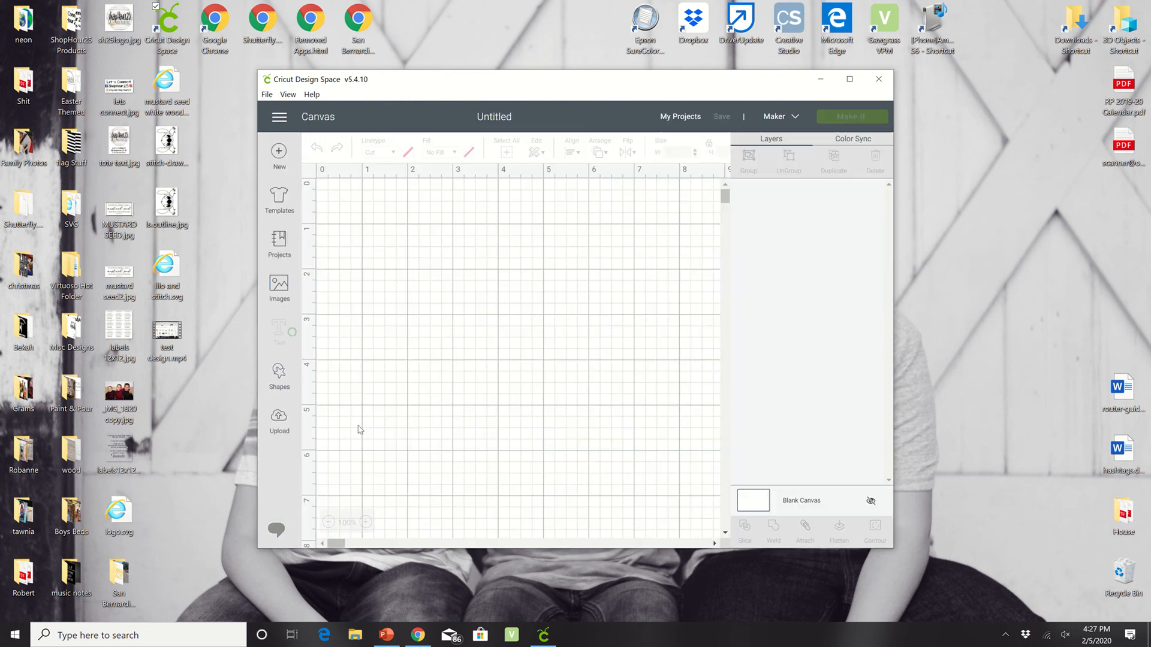
left_click(850, 78)
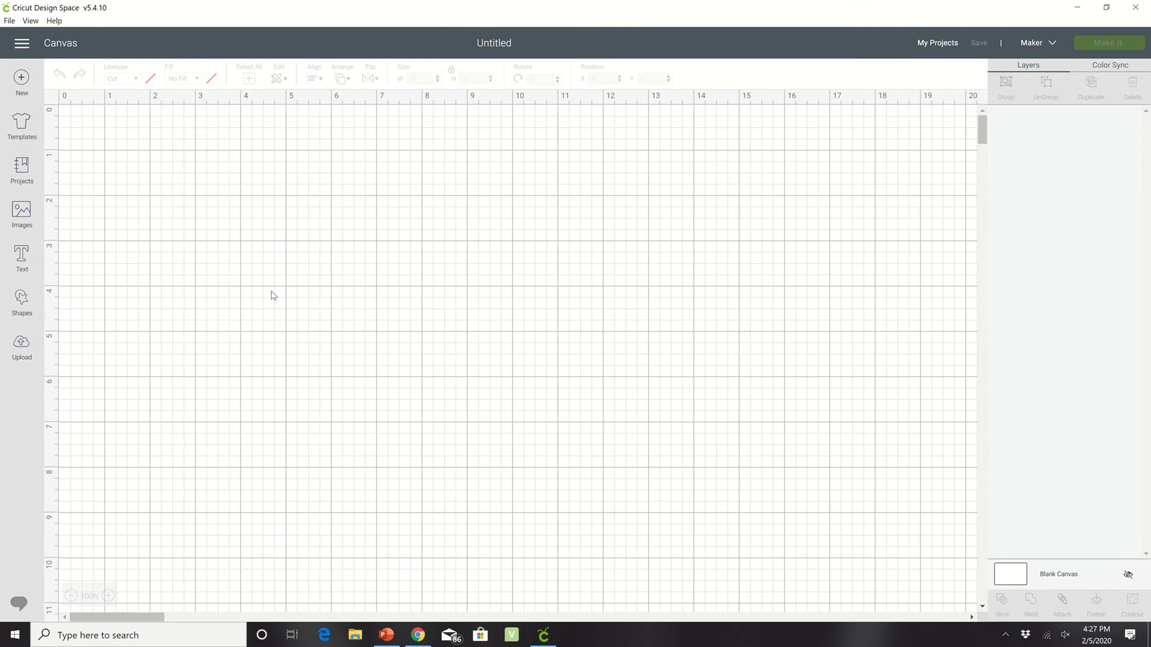
Load ls.outline_1.svg from the Downloads folder as a new image upload
left_click(22, 343)
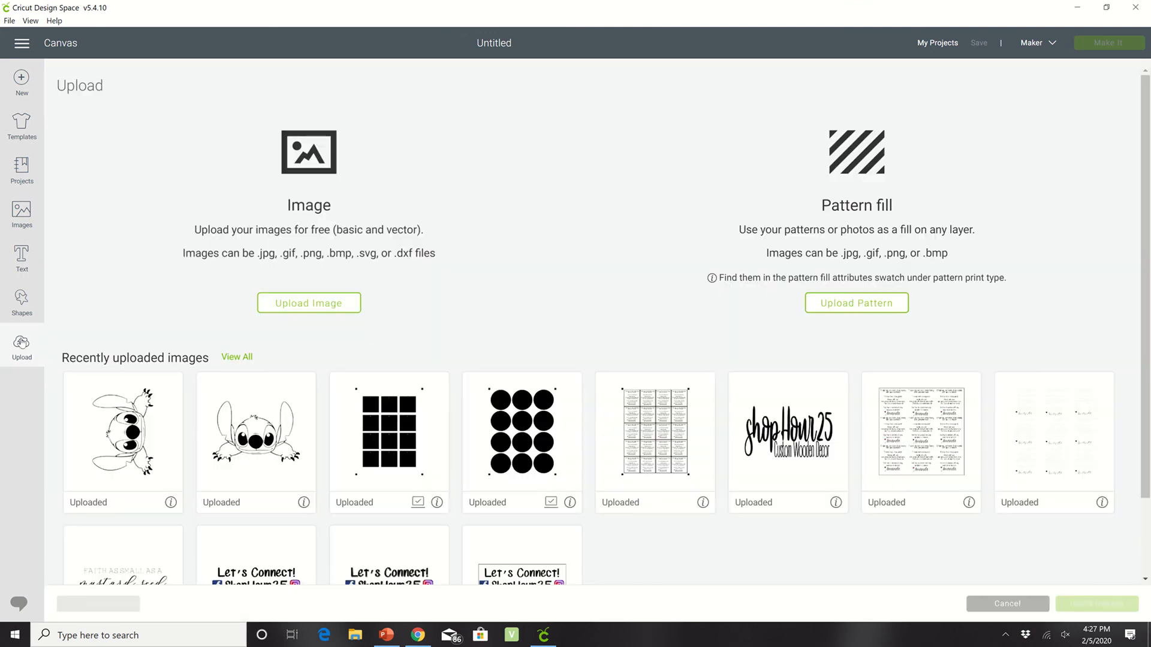
left_click(280, 307)
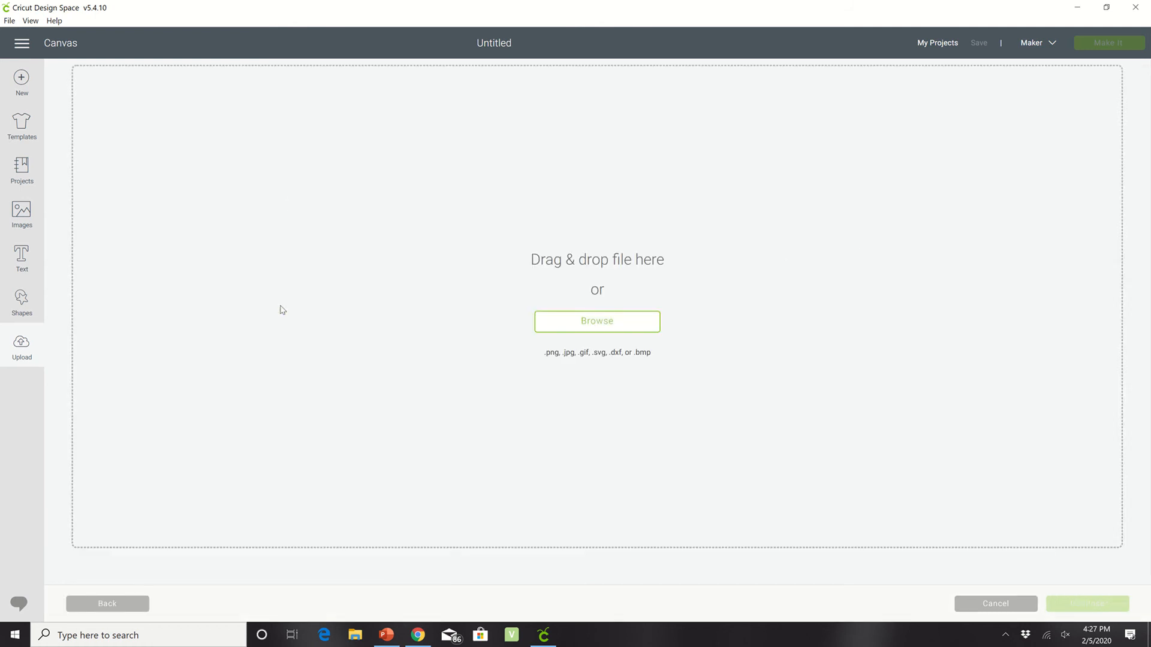
left_click(567, 320)
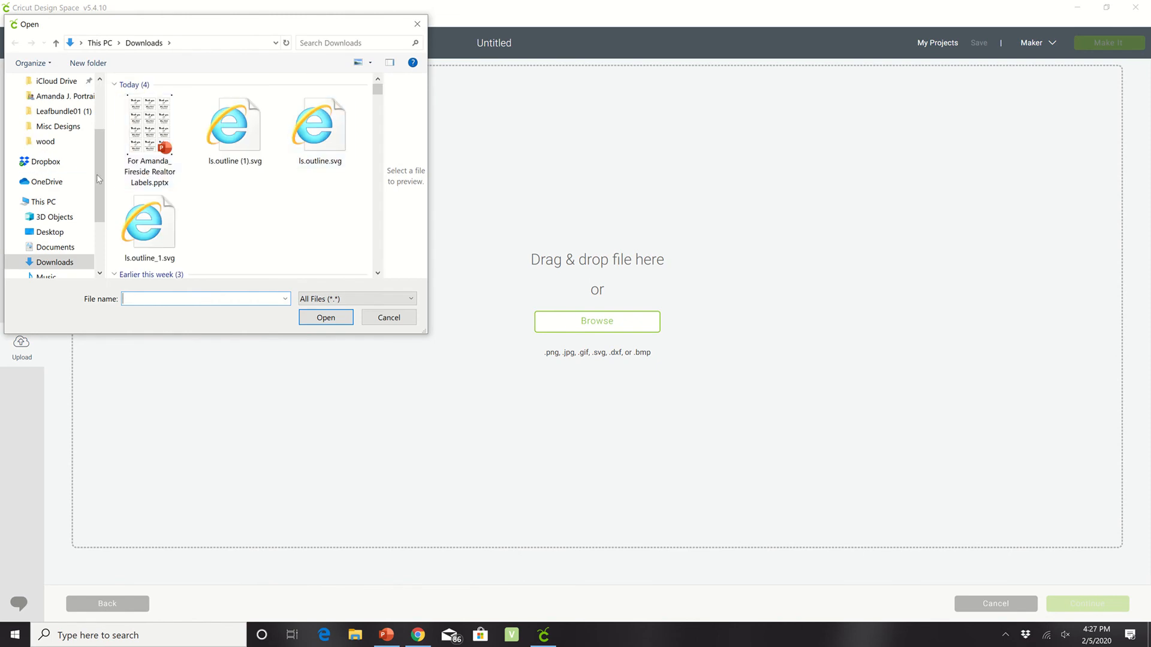
scroll(101, 179, "up", 3)
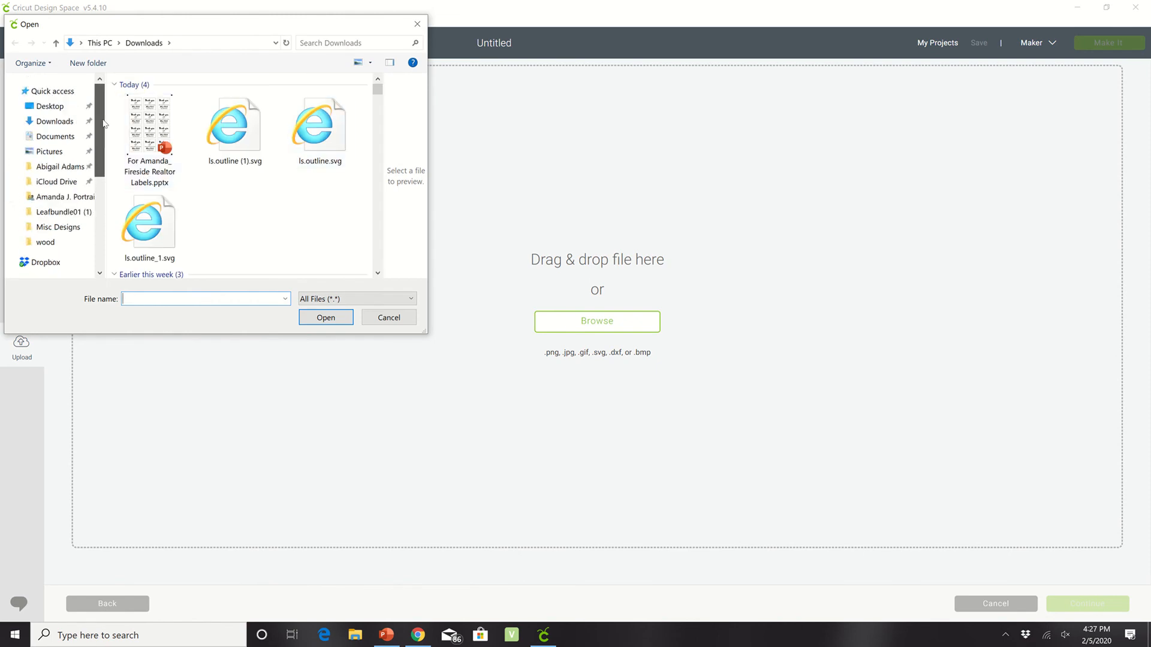
left_click(63, 123)
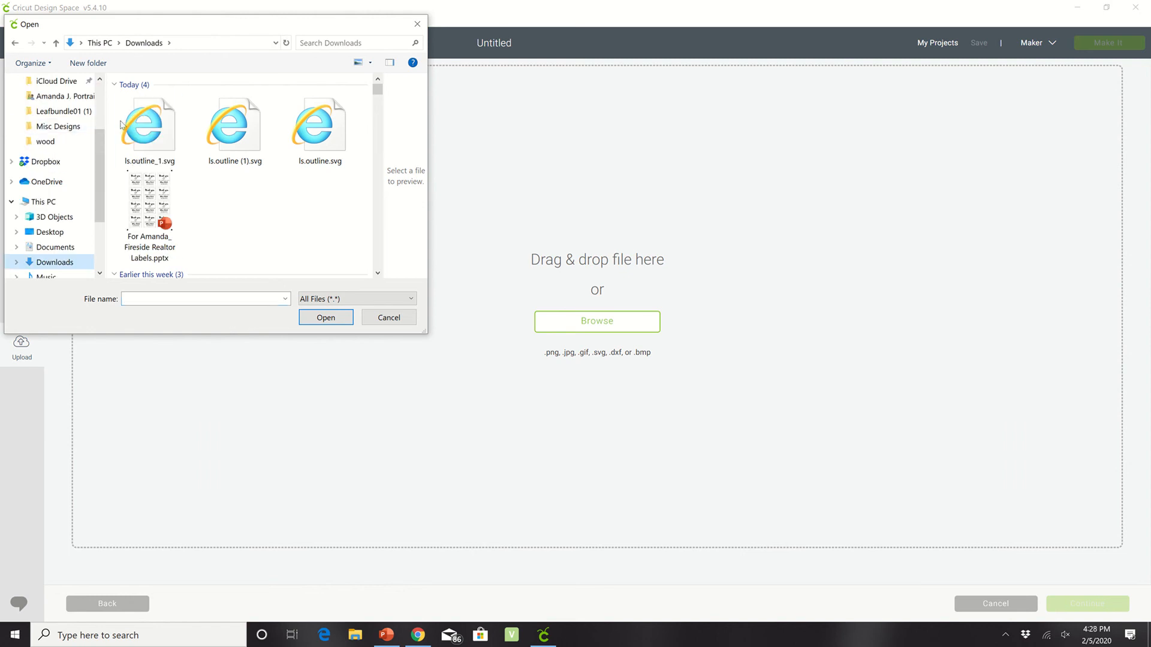
left_click(146, 127)
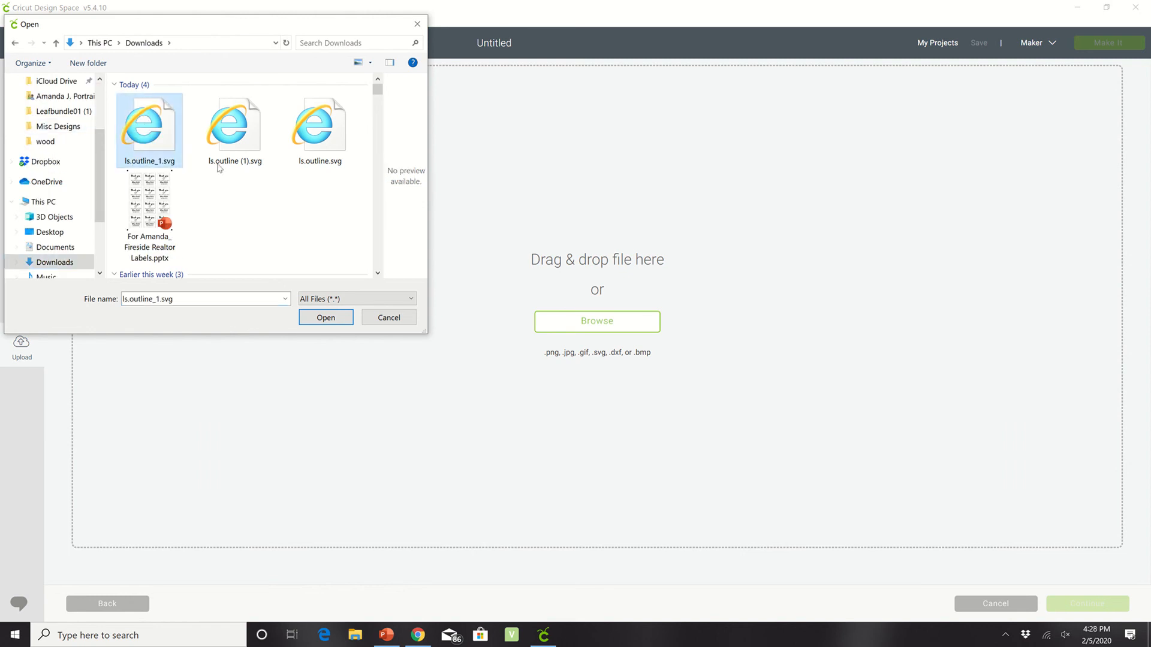
left_click(325, 318)
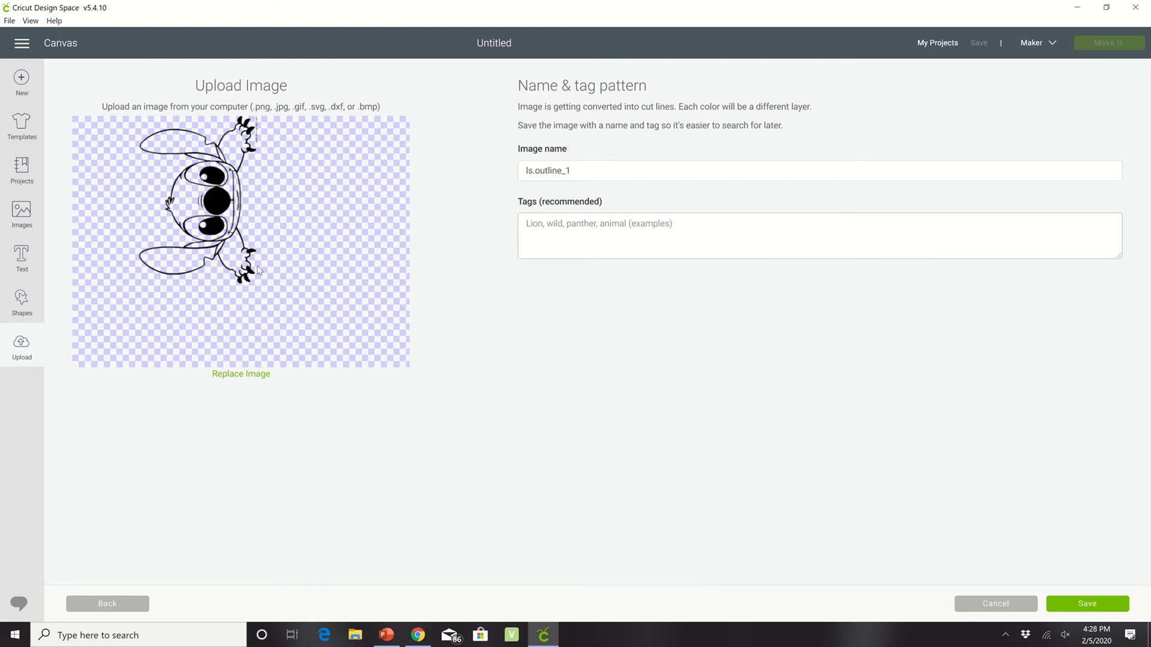
Save the uploaded image under the name ls.outline_1 and insert it onto the canvas
left_click(1086, 603)
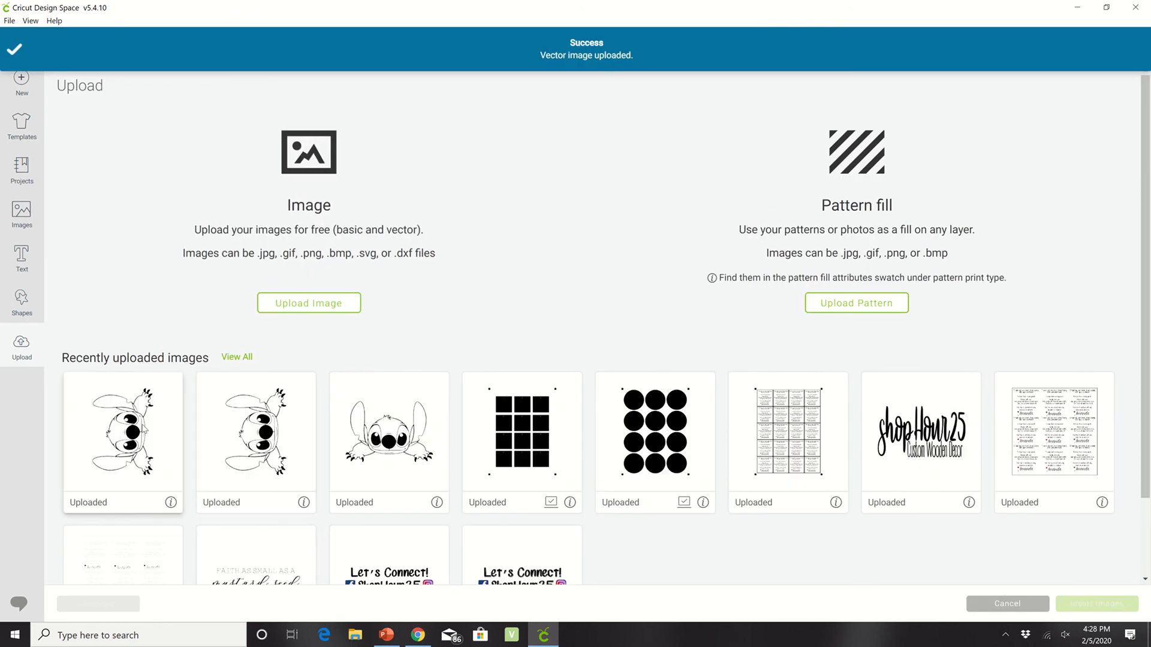
left_click(145, 429)
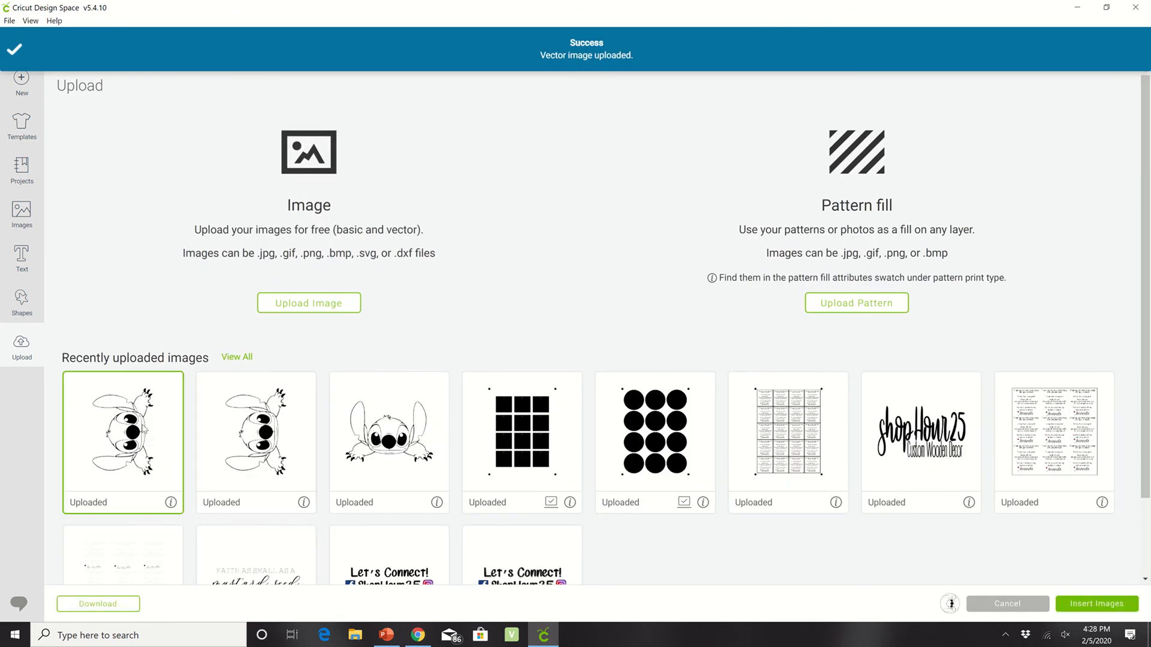
left_click(1096, 606)
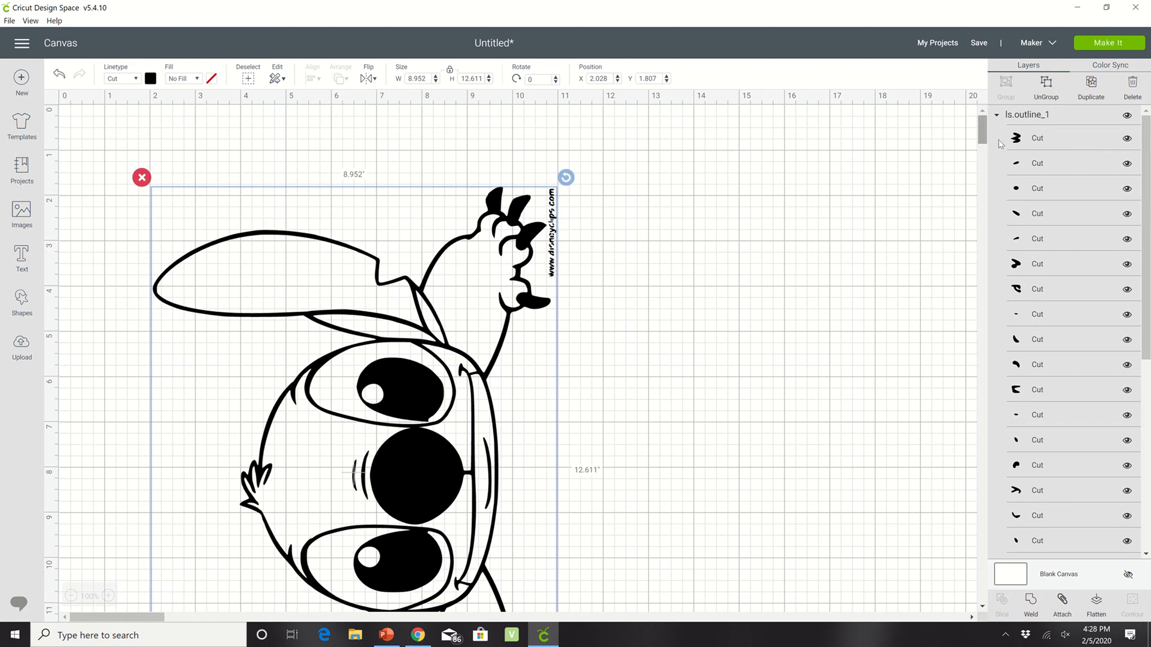
left_click(1043, 142)
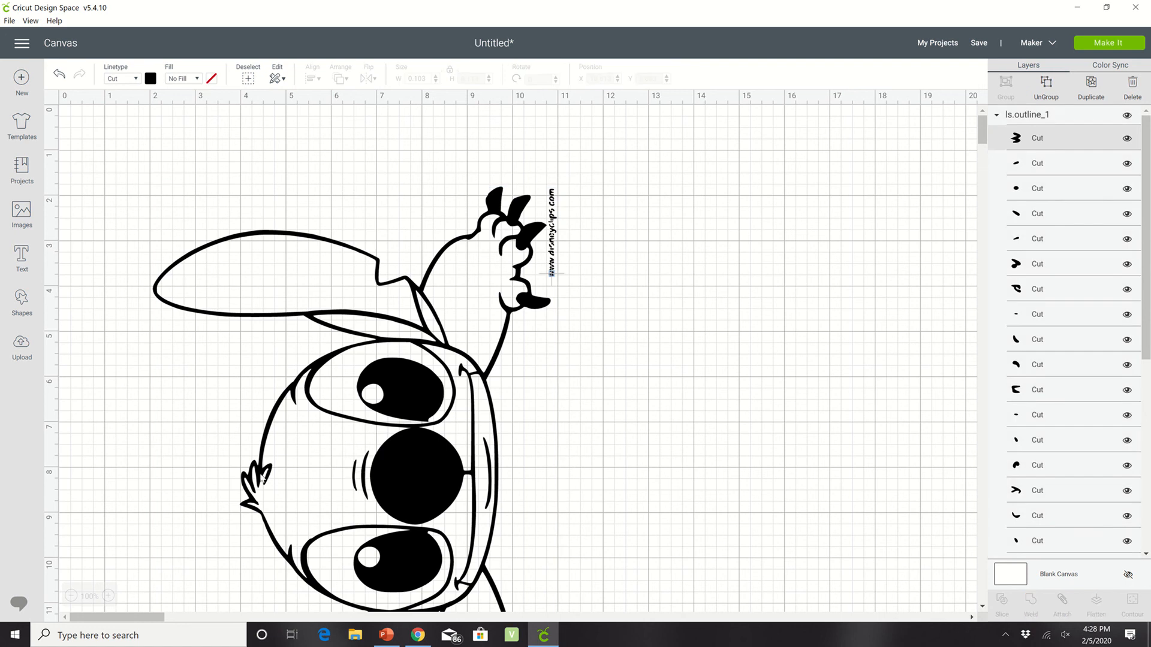
left_click(108, 596)
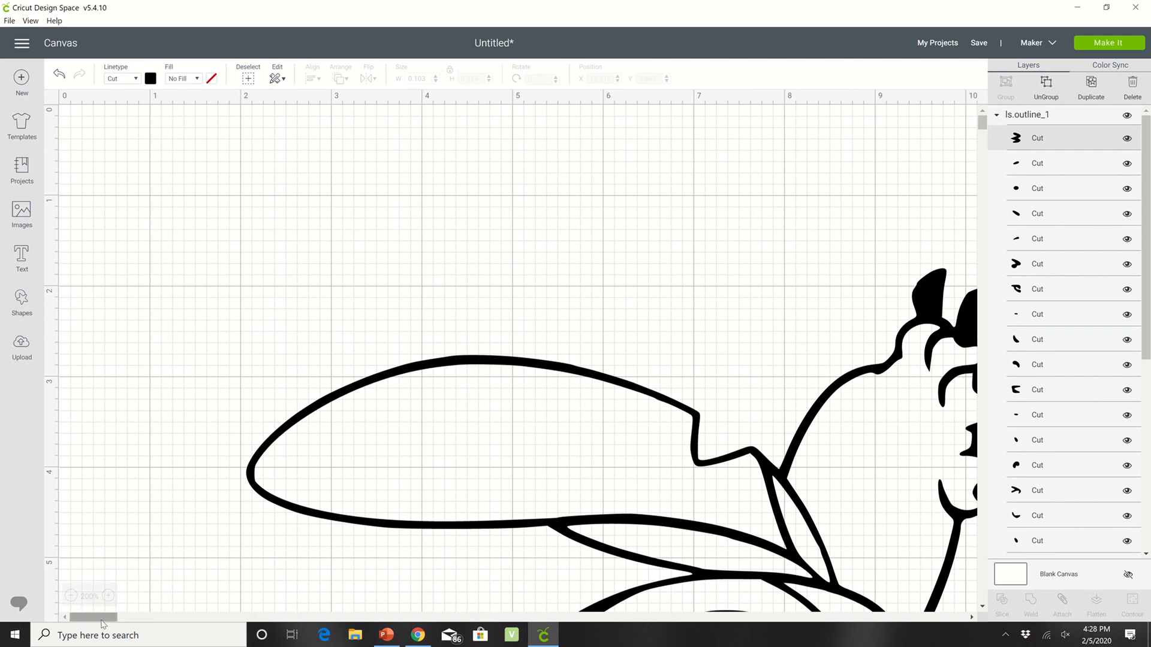
mouse_move(105, 623)
left_mouse_down()
mouse_move(250, 599)
mouse_move(180, 597)
mouse_move(176, 619)
mouse_move(144, 622)
left_mouse_up()
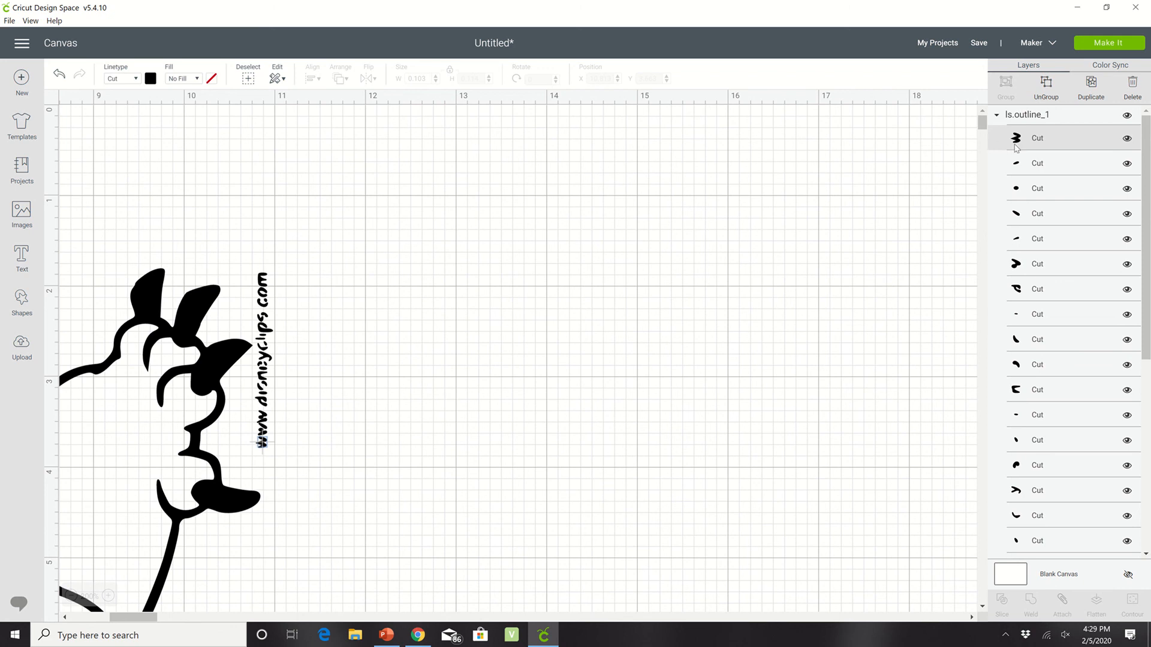
left_click(1042, 164, "shift")
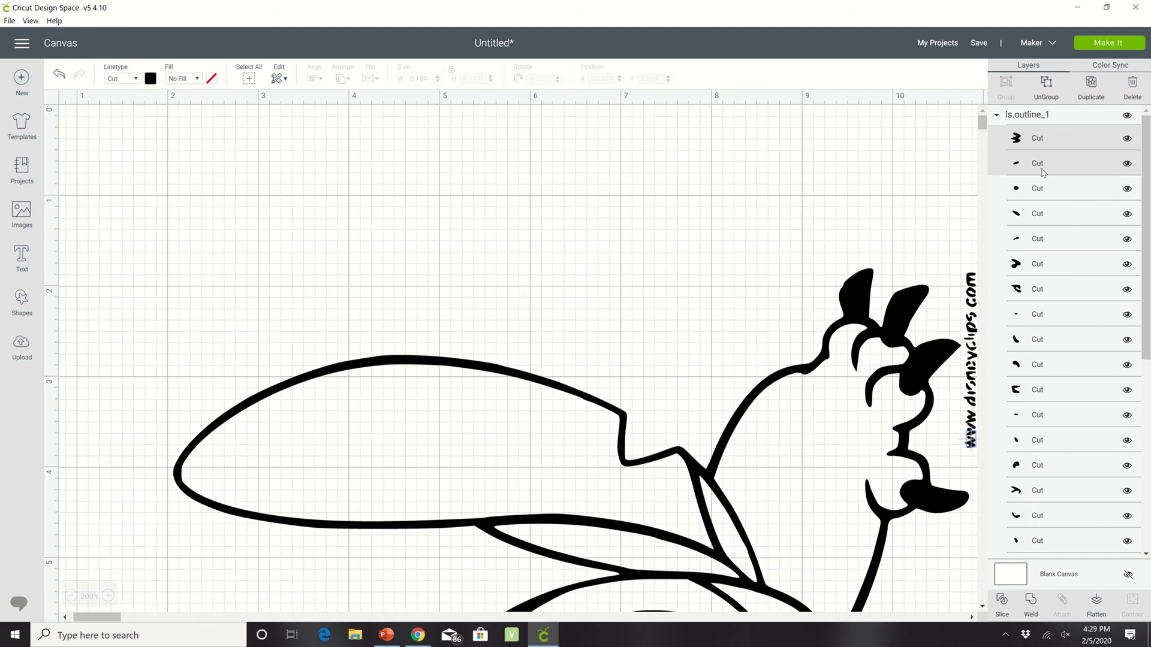
left_click(1040, 189, "shift")
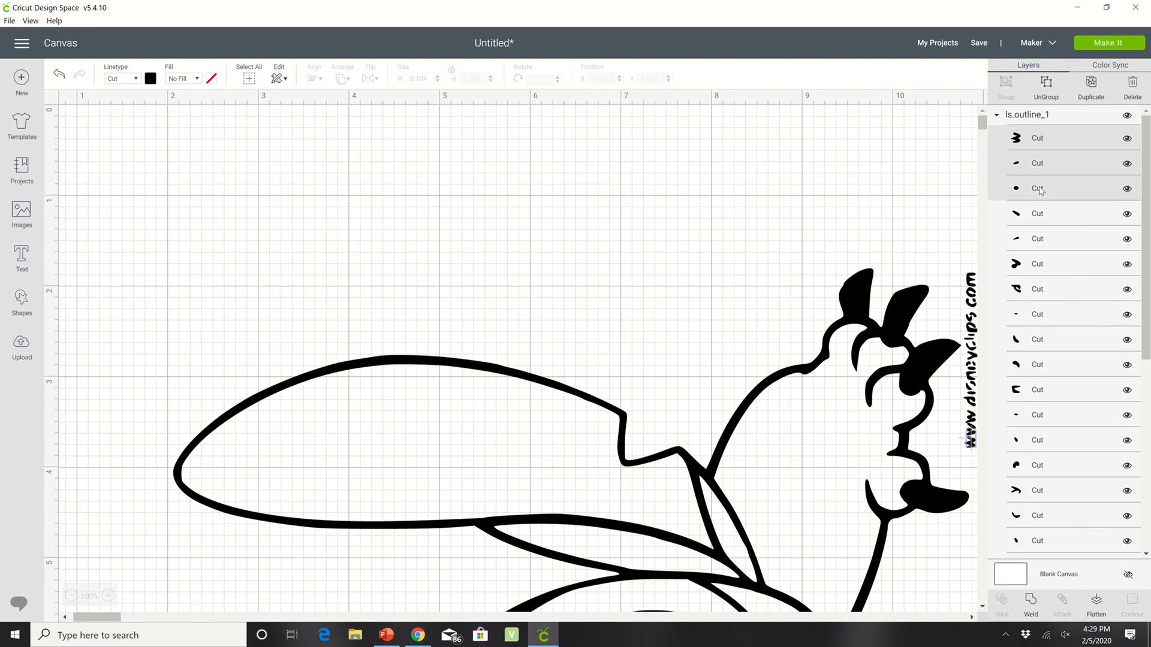
left_click(1041, 217, "shift")
left_click(1044, 241, "shift")
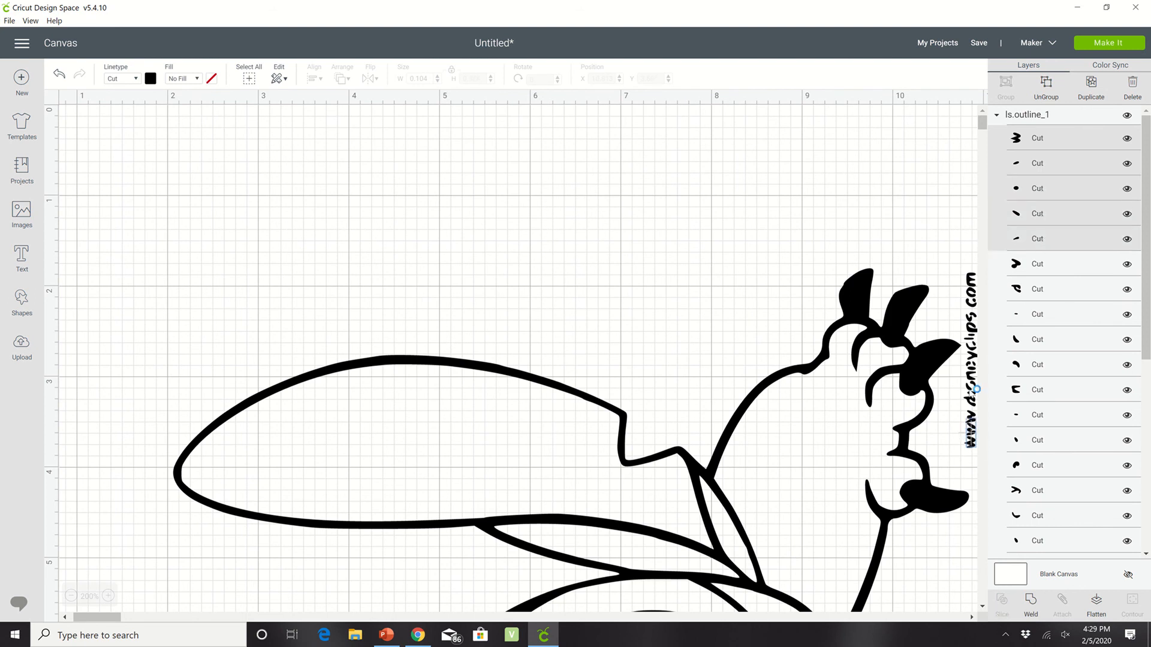
left_click(1067, 268, "shift")
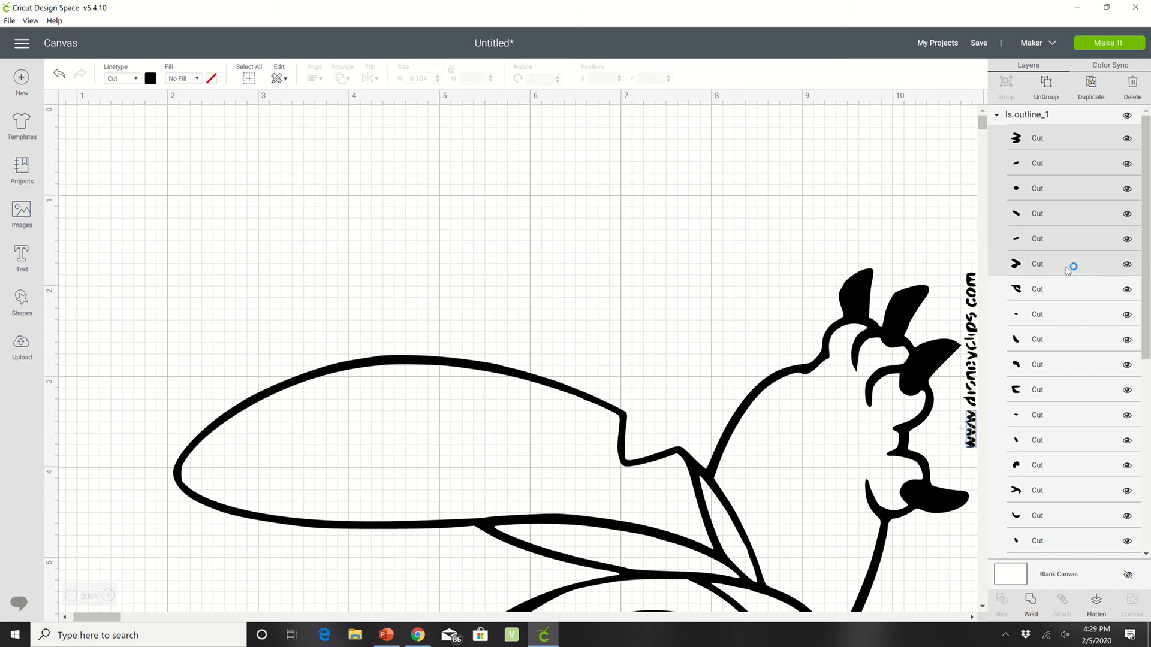
left_click(1066, 311, "shift")
left_click(1055, 340, "shift")
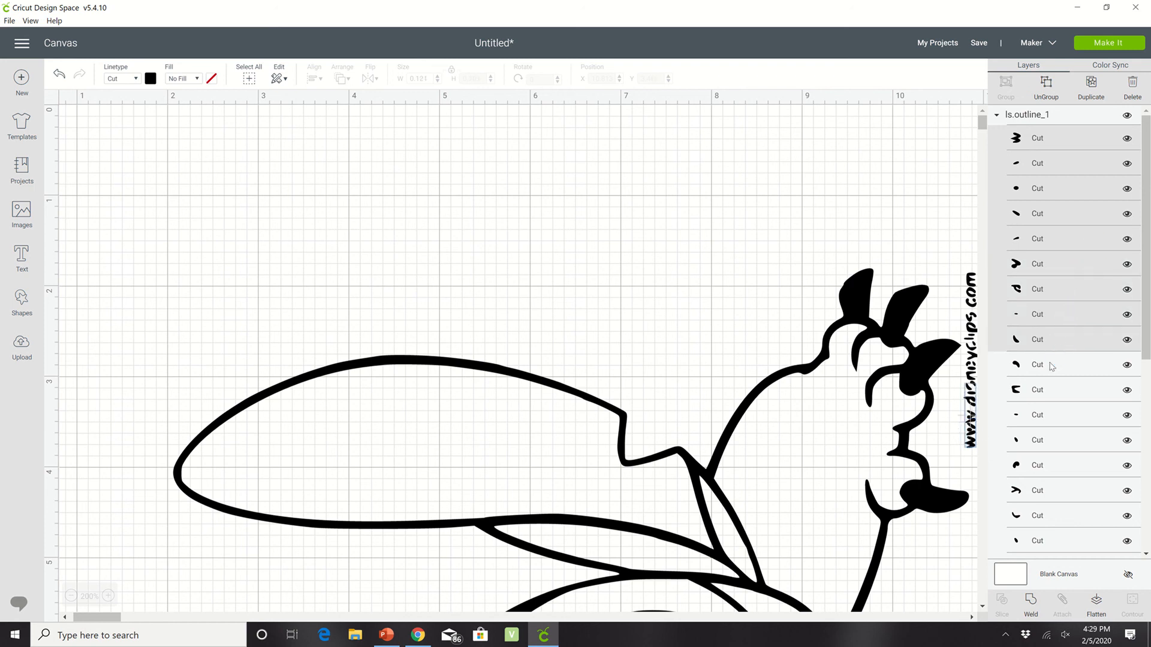
left_click(1054, 363, "shift")
left_click(1053, 391, "shift")
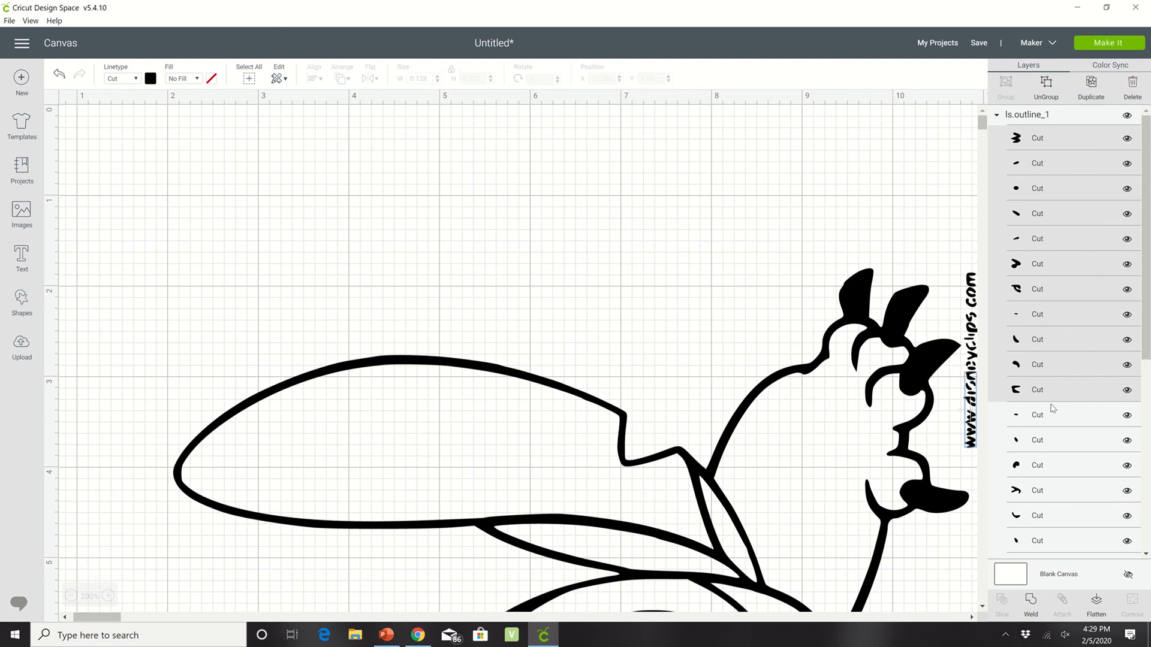
left_click(1053, 418, "shift")
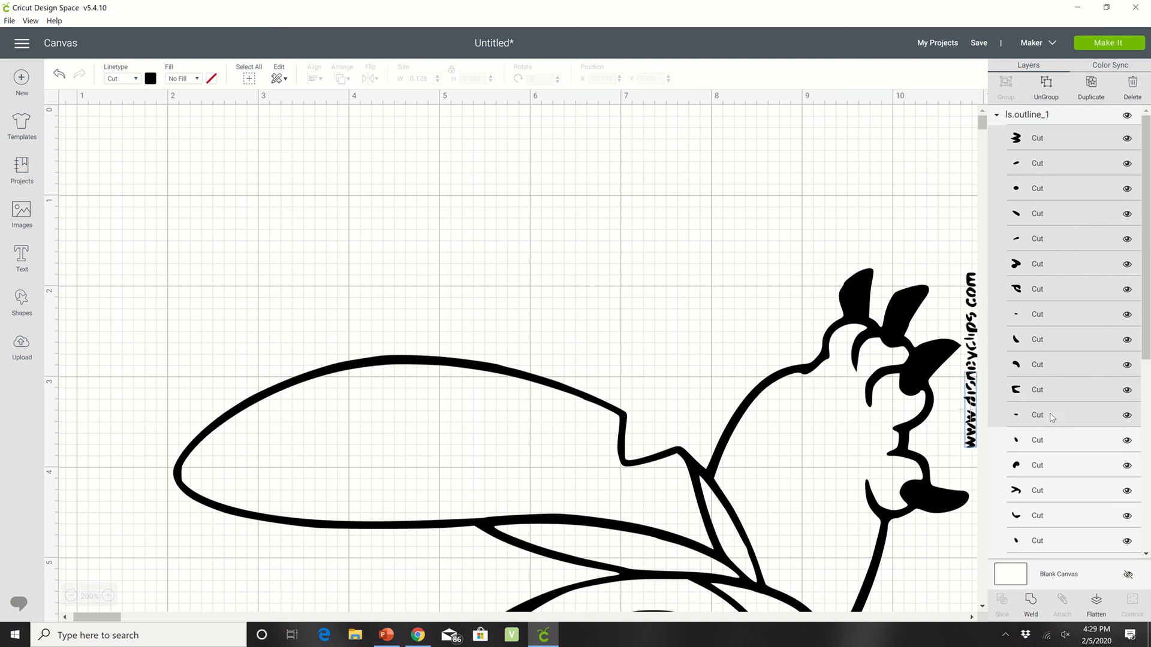
left_click(1048, 444, "shift")
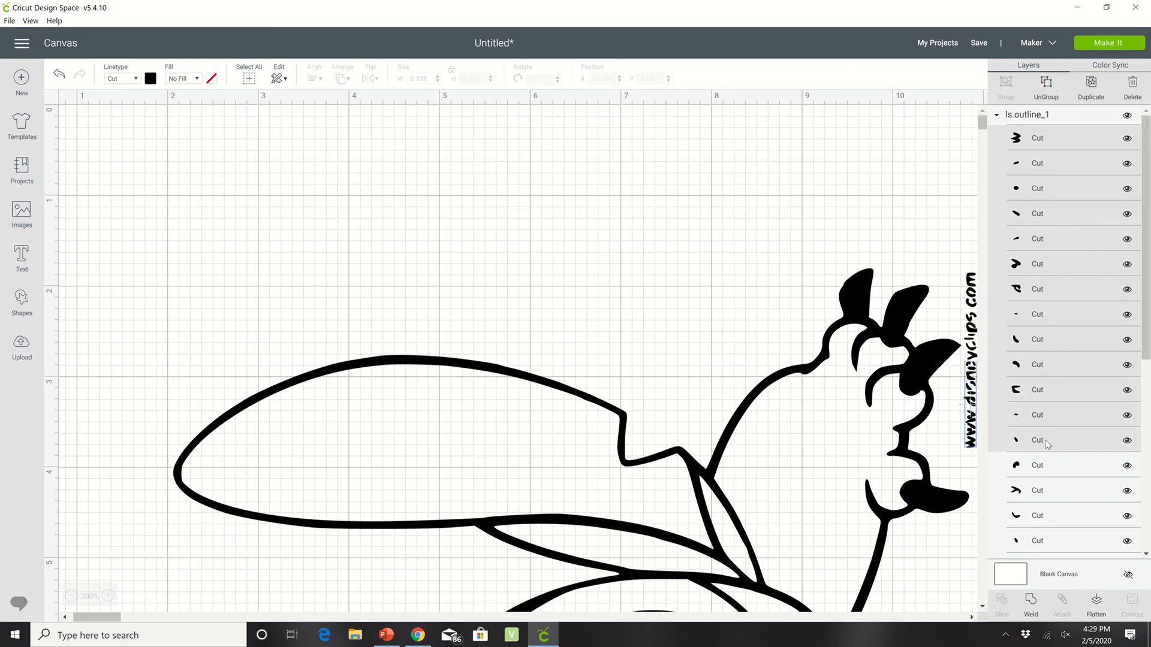
left_click(1046, 473, "shift")
left_click(1043, 492, "shift")
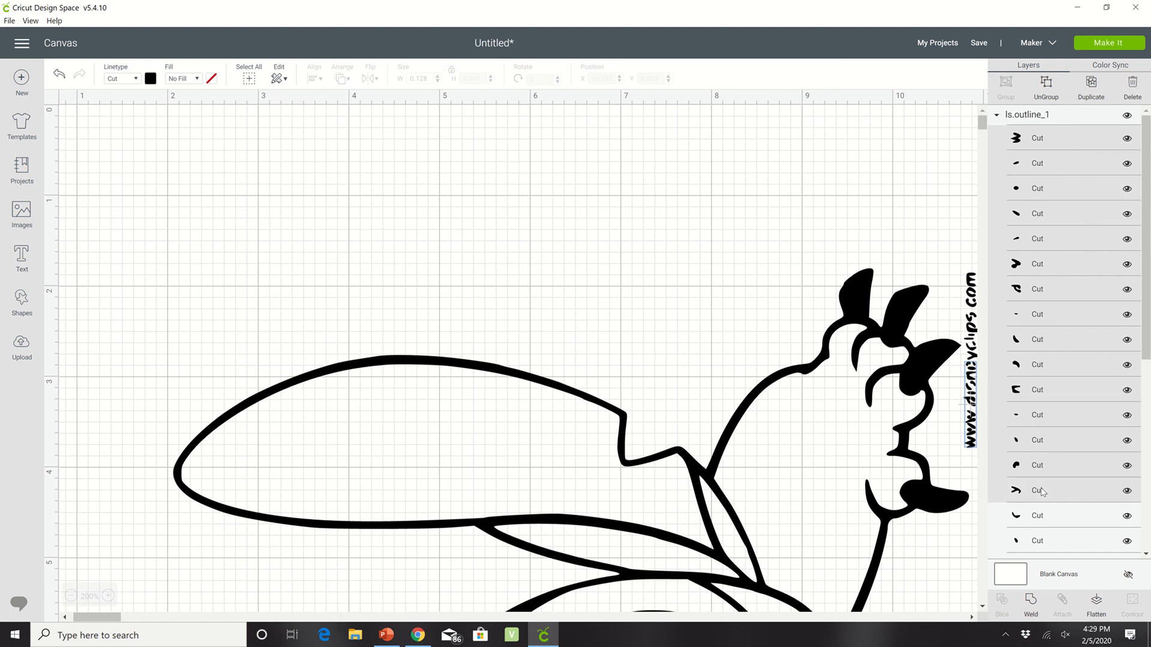
left_click(1044, 521, "shift")
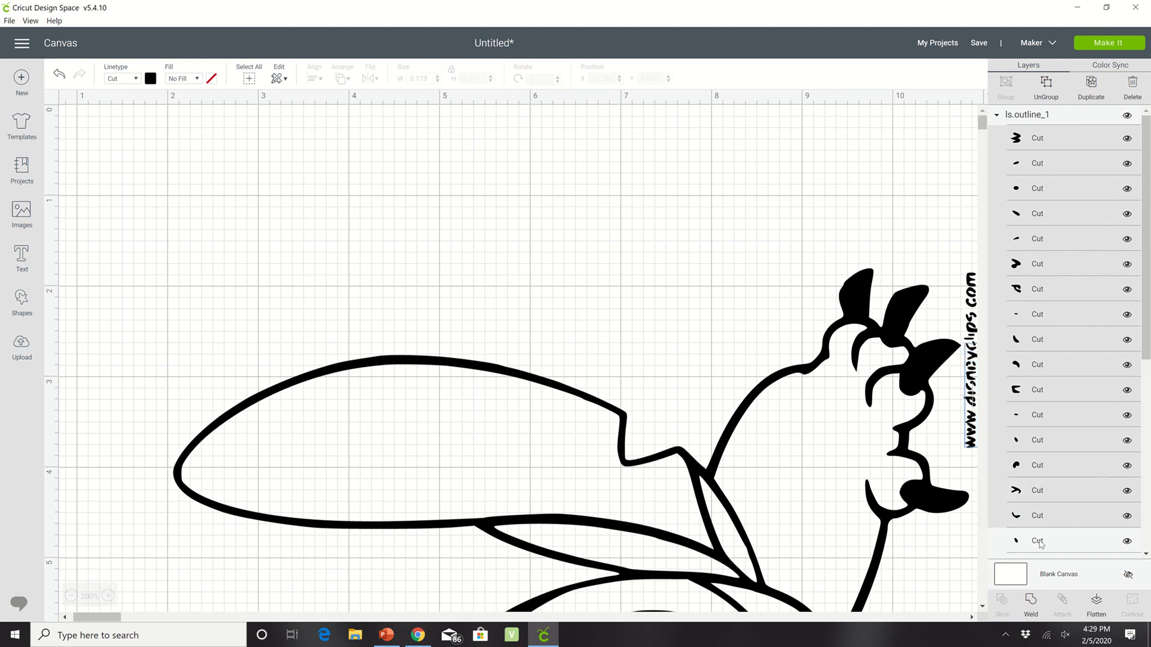
left_click(1040, 544, "shift")
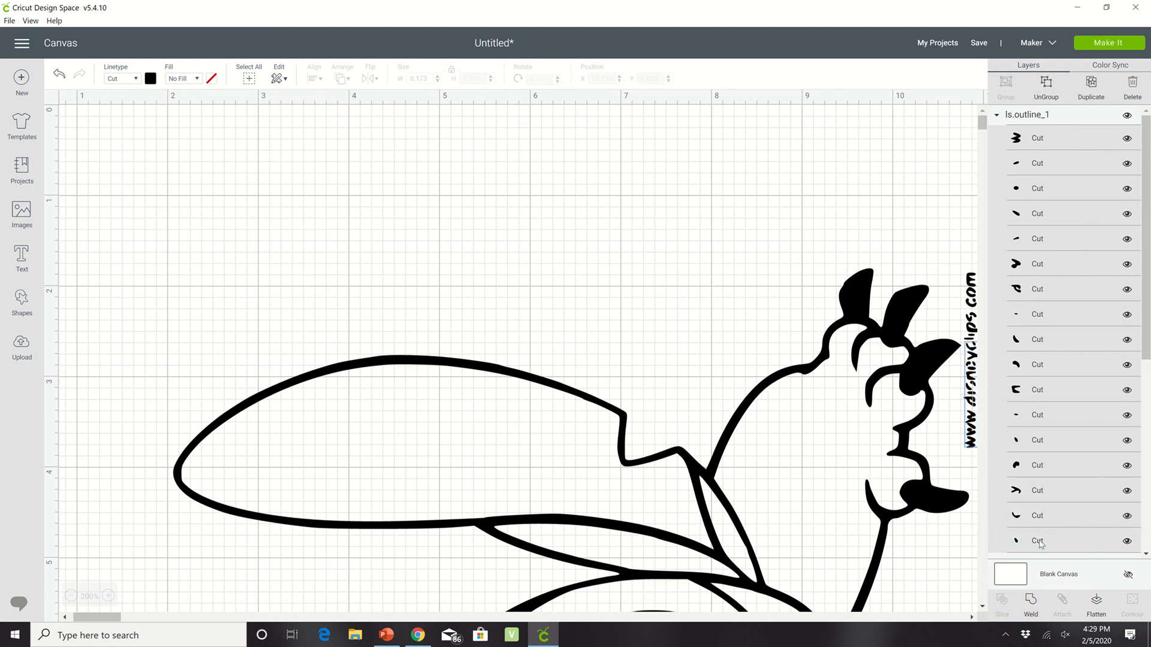
left_click(1132, 84)
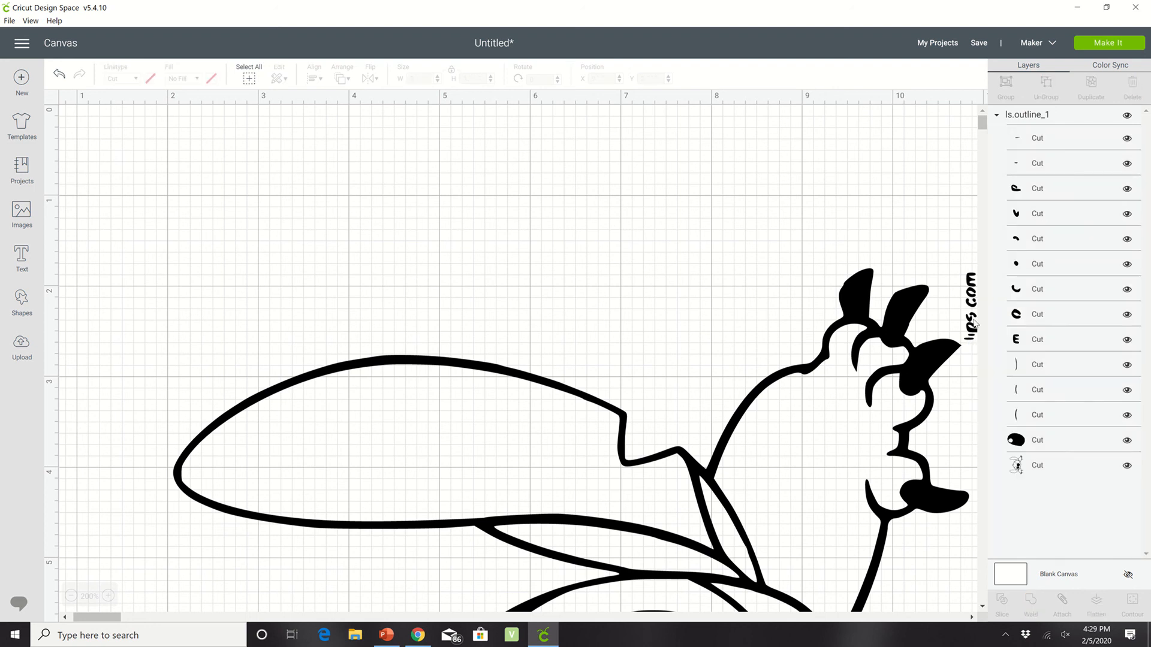
Delete the nine topmost cut layers of ls.outline_1, which form the remaining "lips.com" part of the watermark beside Stitch's hand
left_click(1056, 145)
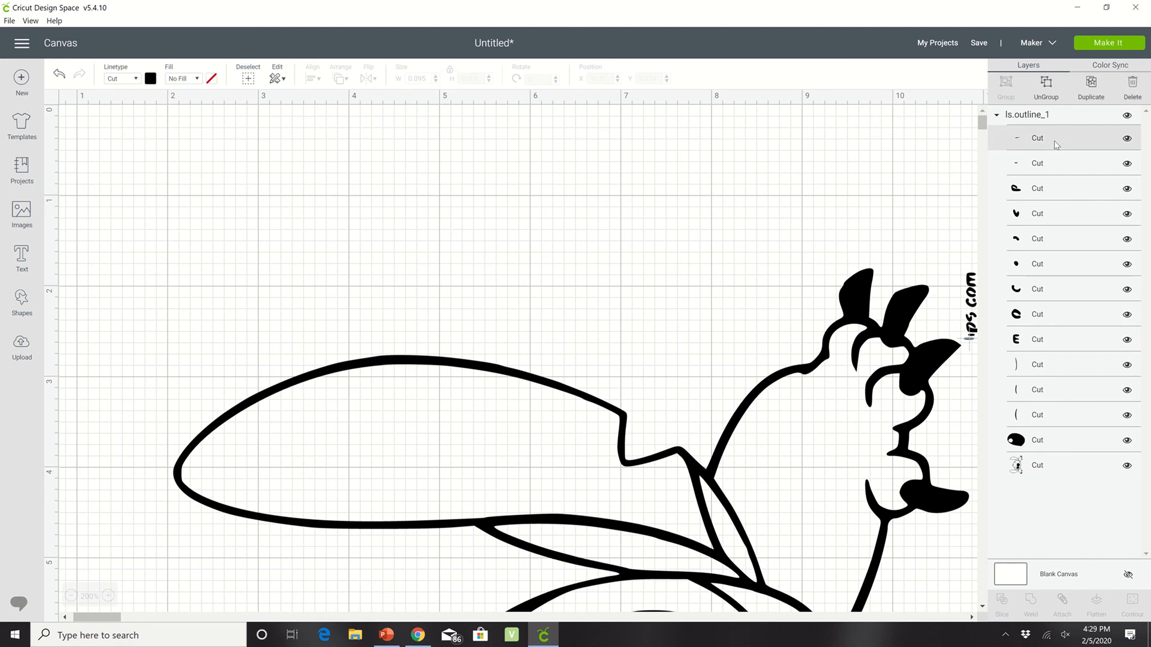
left_click(1057, 168, "shift")
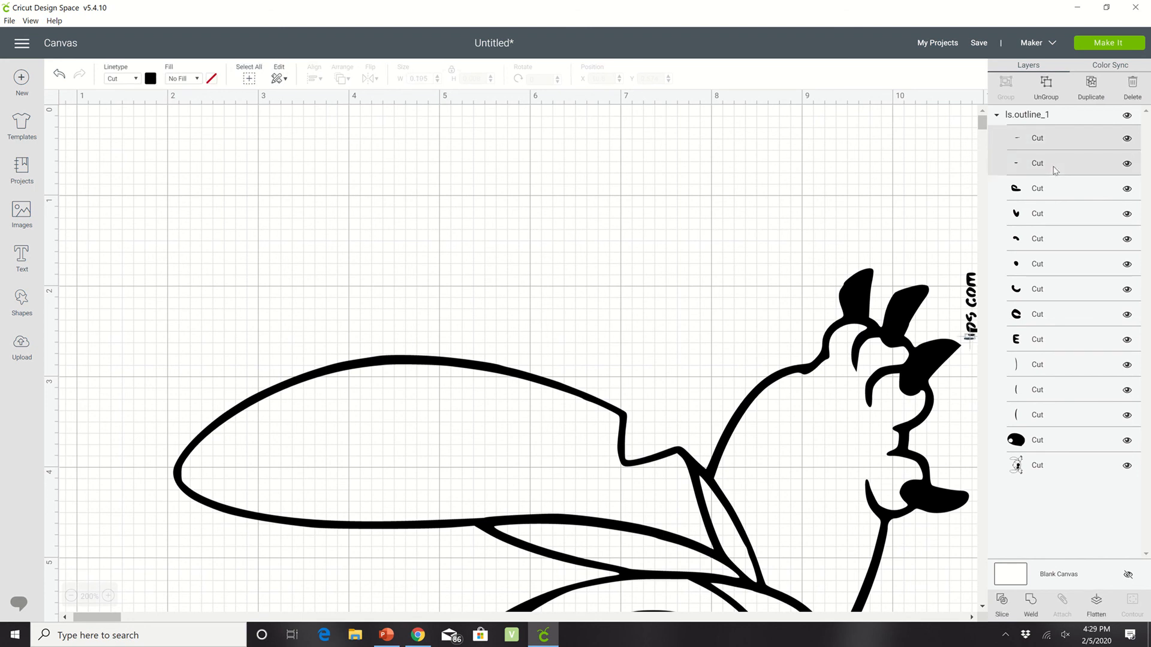
left_click(1052, 191, "shift")
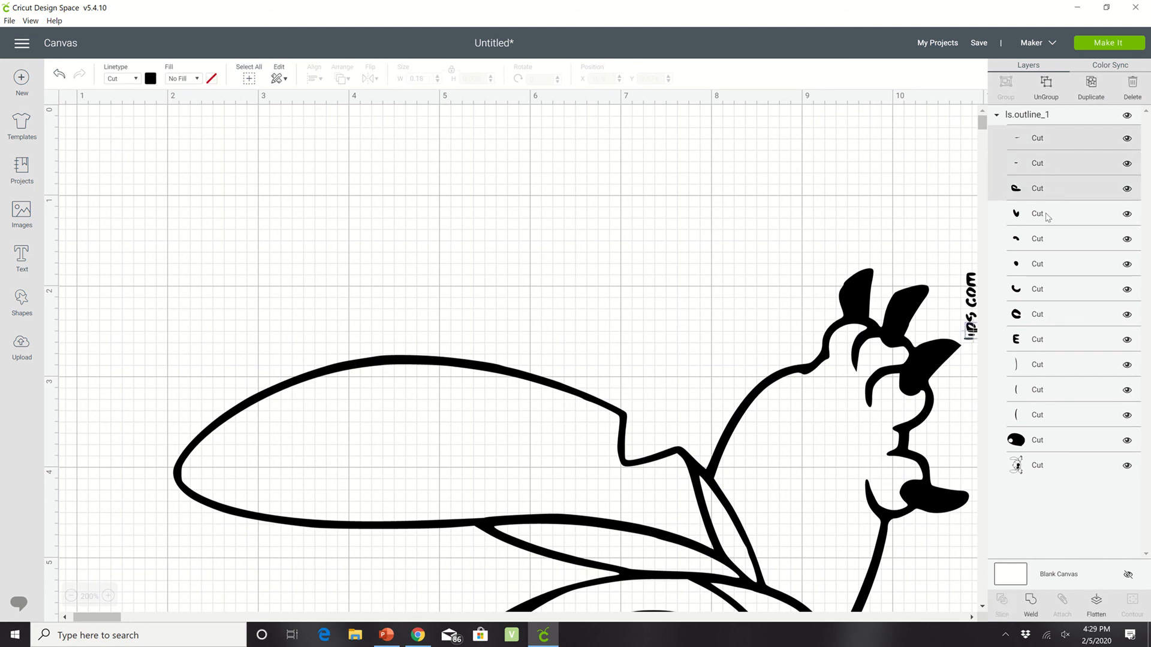
left_click(1049, 217, "shift")
left_click(1042, 241, "shift")
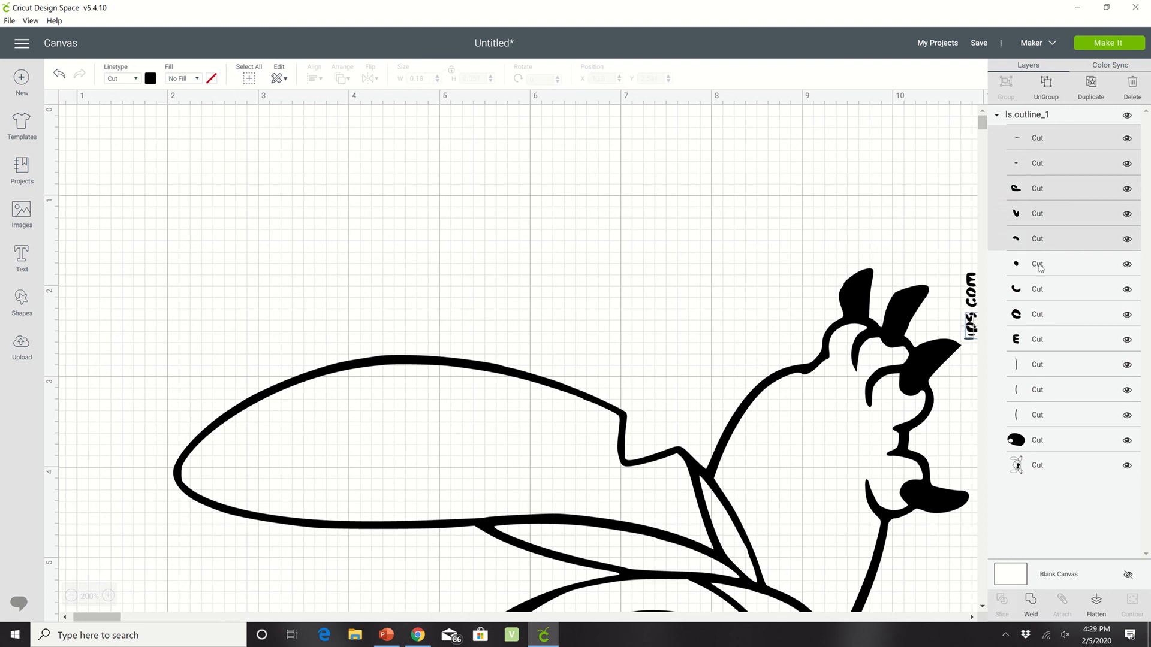
left_click(1039, 266, "shift")
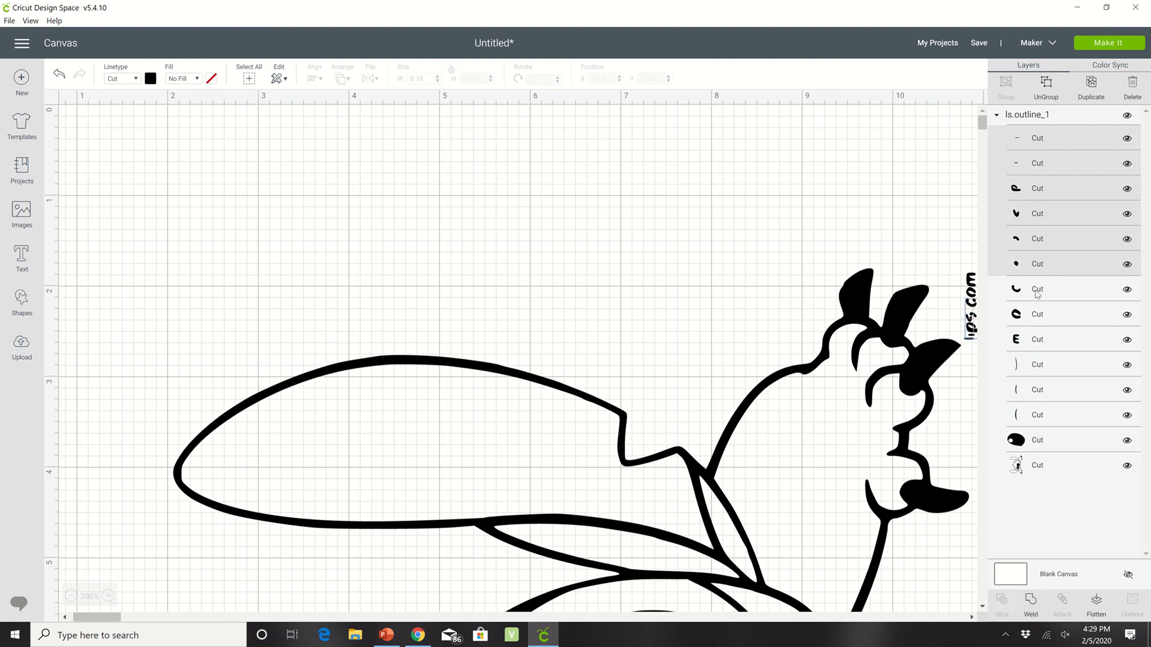
left_click(1038, 291, "shift")
left_click(1038, 316, "shift")
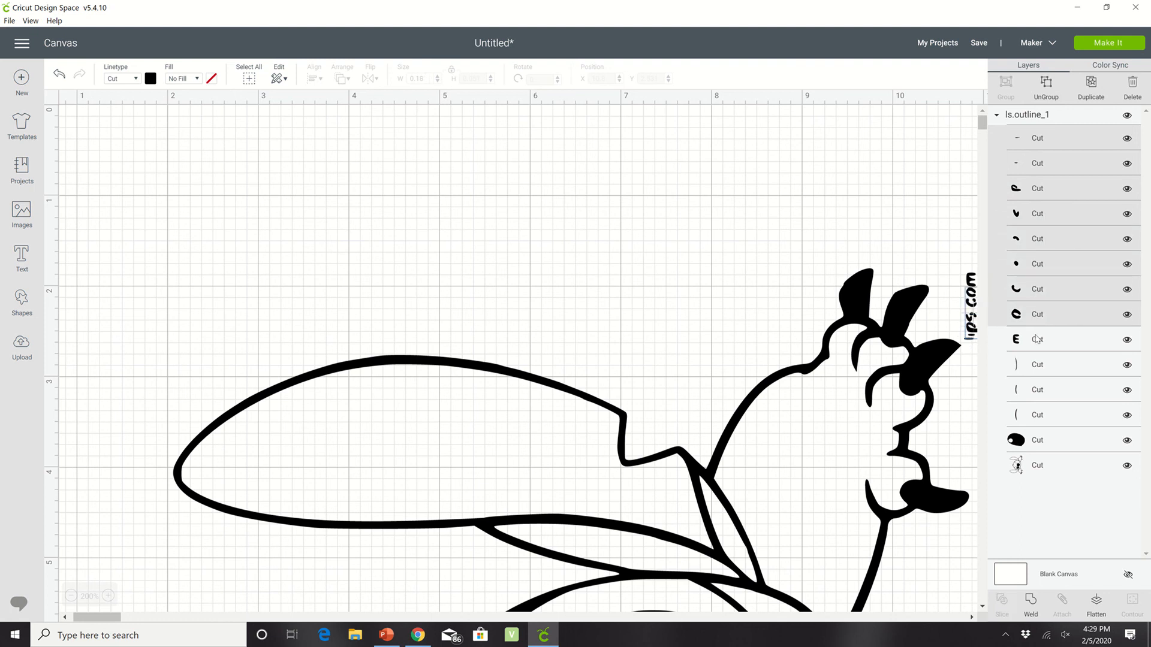
left_click(1037, 343, "shift")
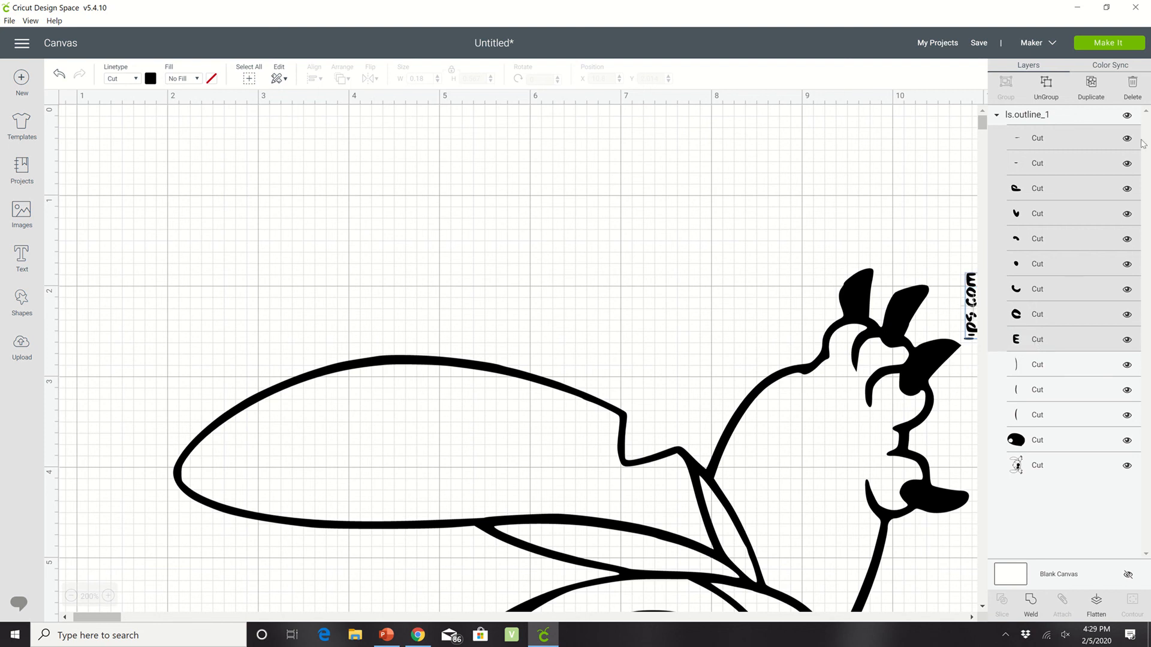
left_click(1132, 85)
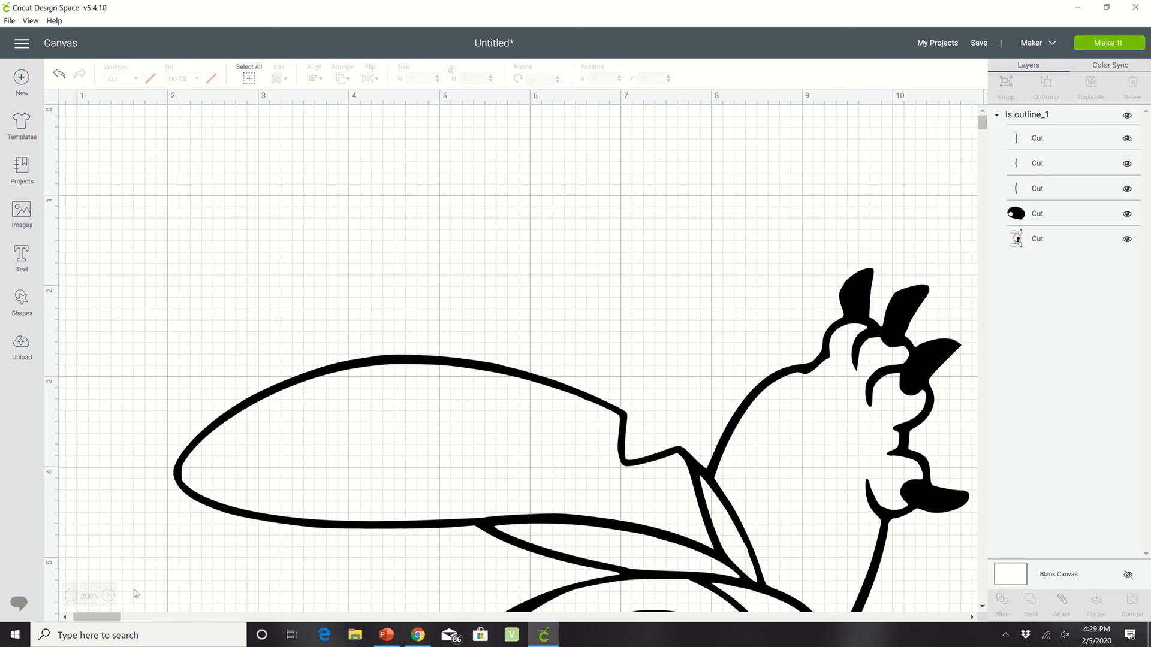
Preview how the whole Stitch design is laid out on the cutting mat and return to the canvas
left_click(71, 596)
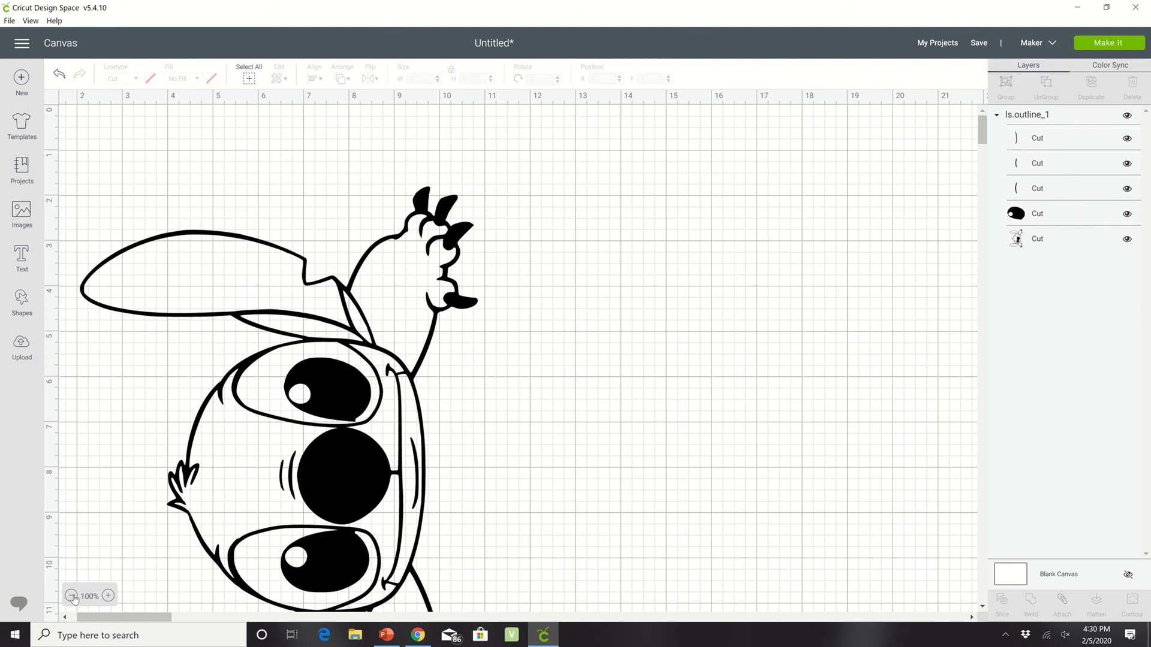
left_click(71, 597)
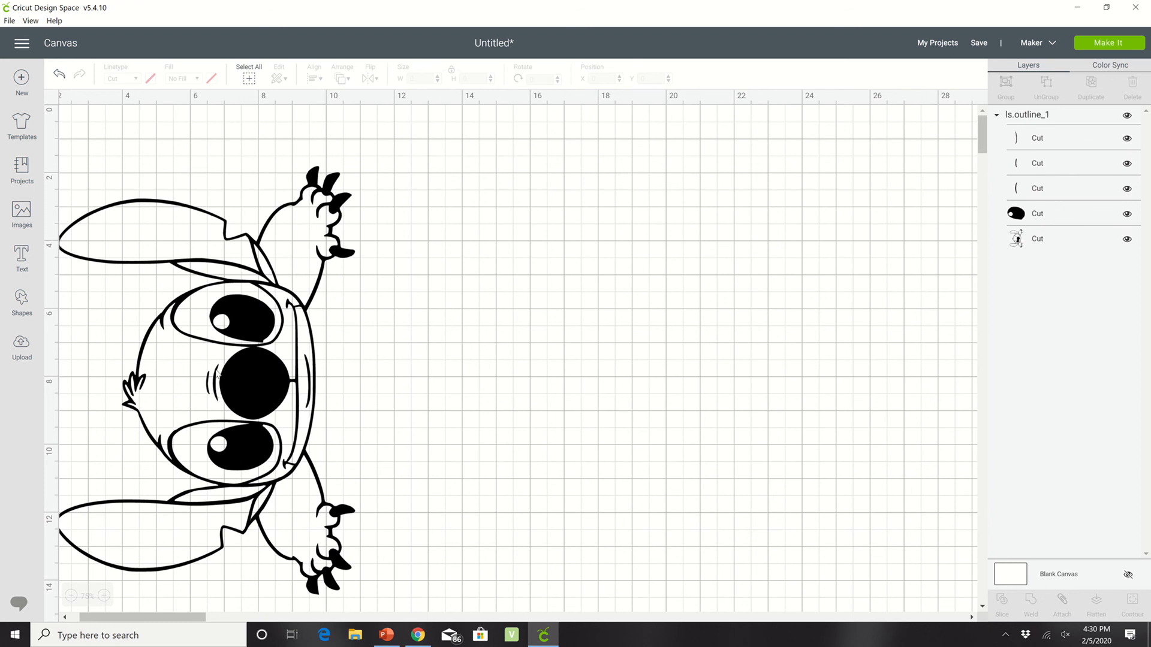
left_click(1114, 43)
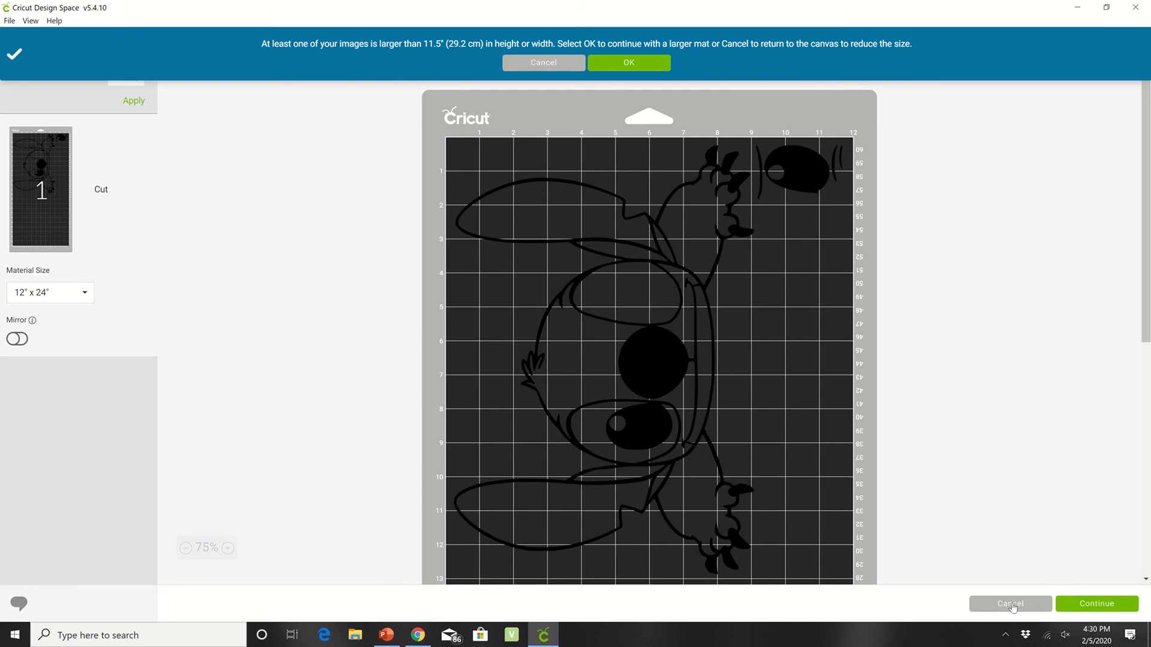
left_click(1011, 603)
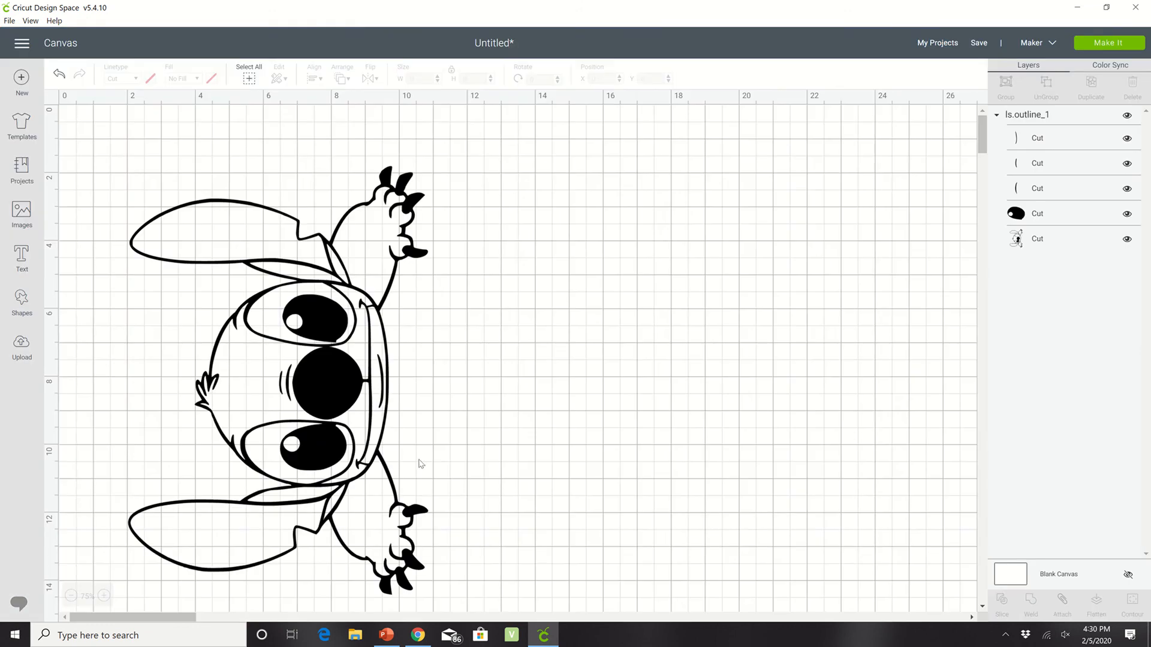
Attach all layers of the Stitch image together and weld them into a single cut layer
left_click(298, 321)
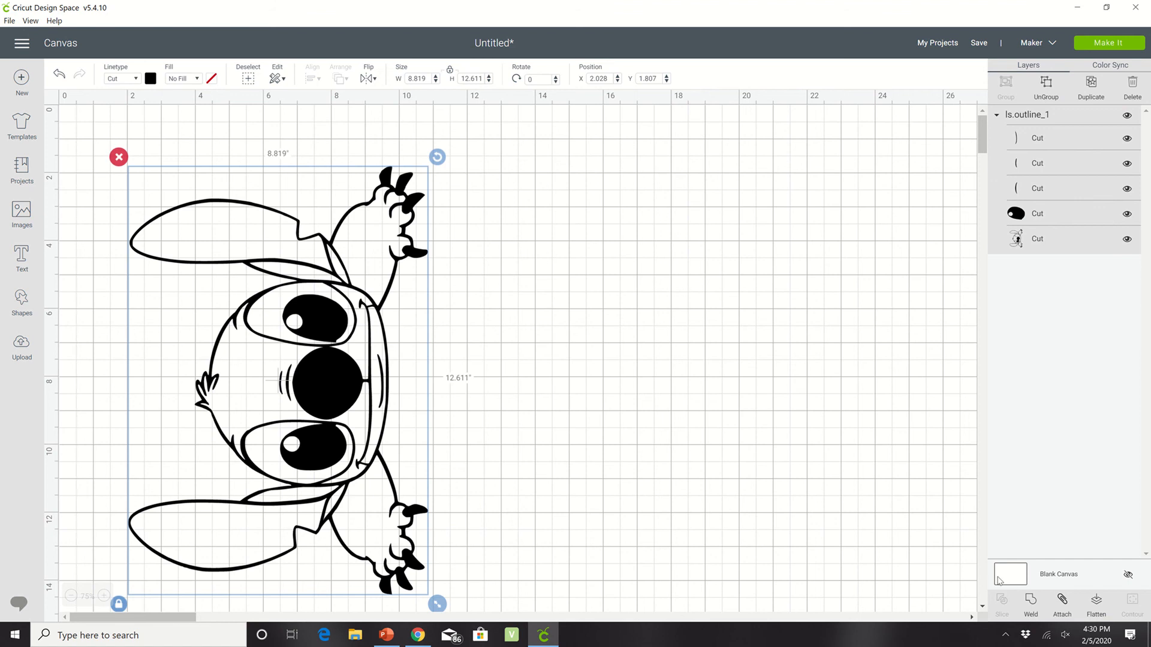
left_click(1063, 603)
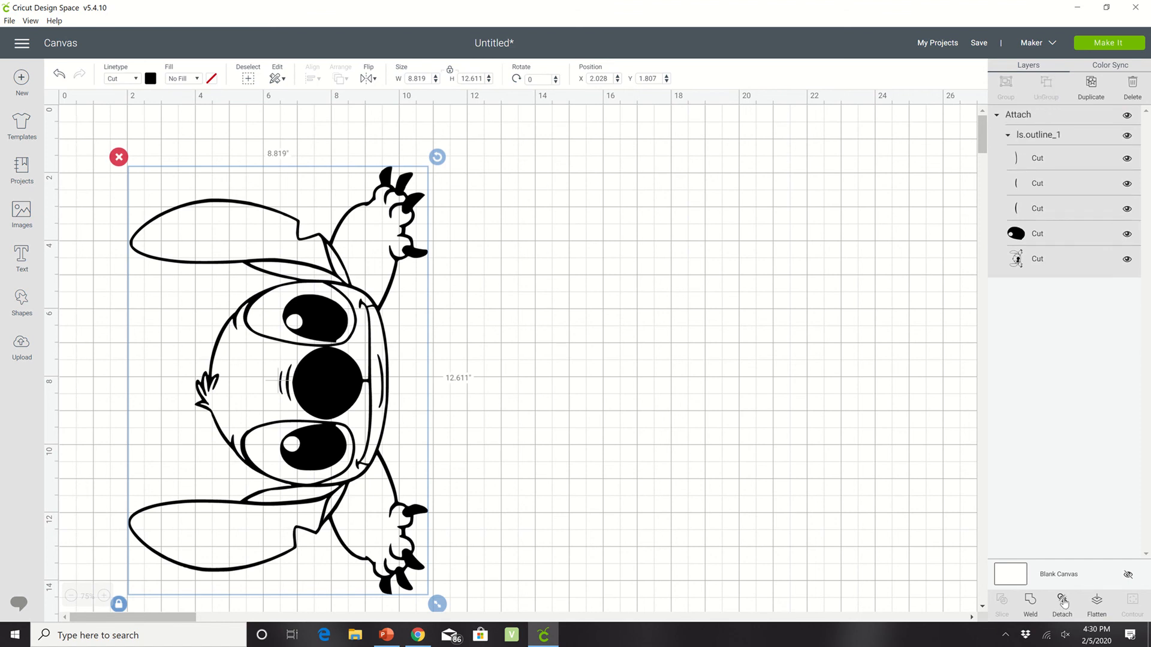
left_click(1030, 600)
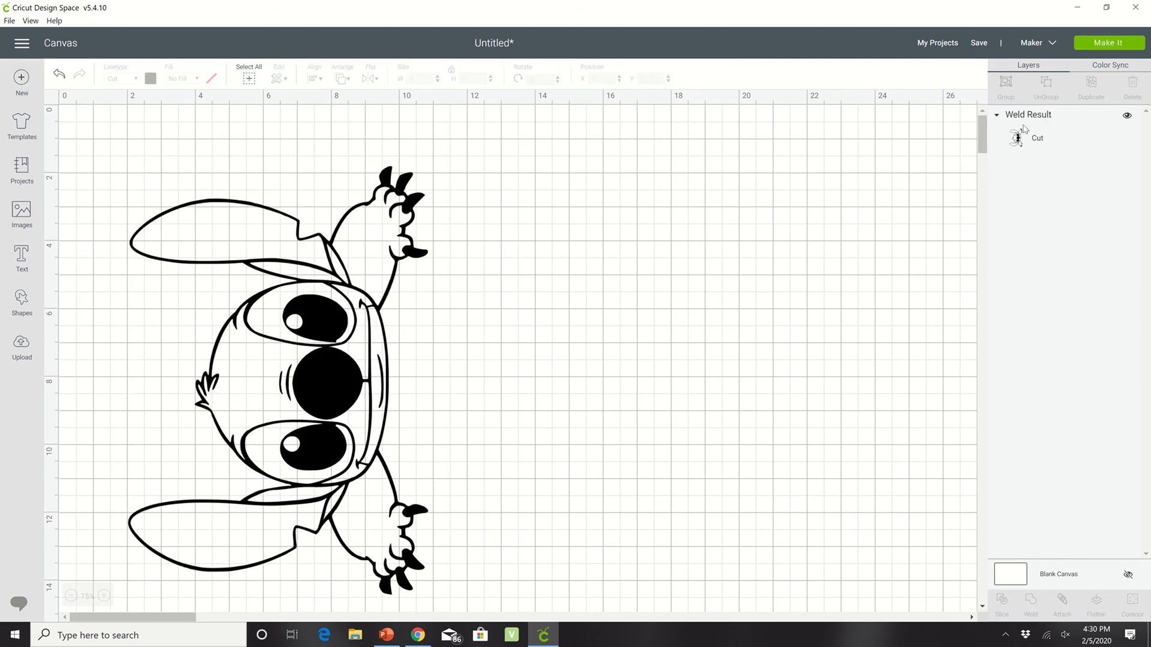
Send the welded Stitch design to mat preparation and accept the larger 12" x 24" mat
left_click(1122, 45)
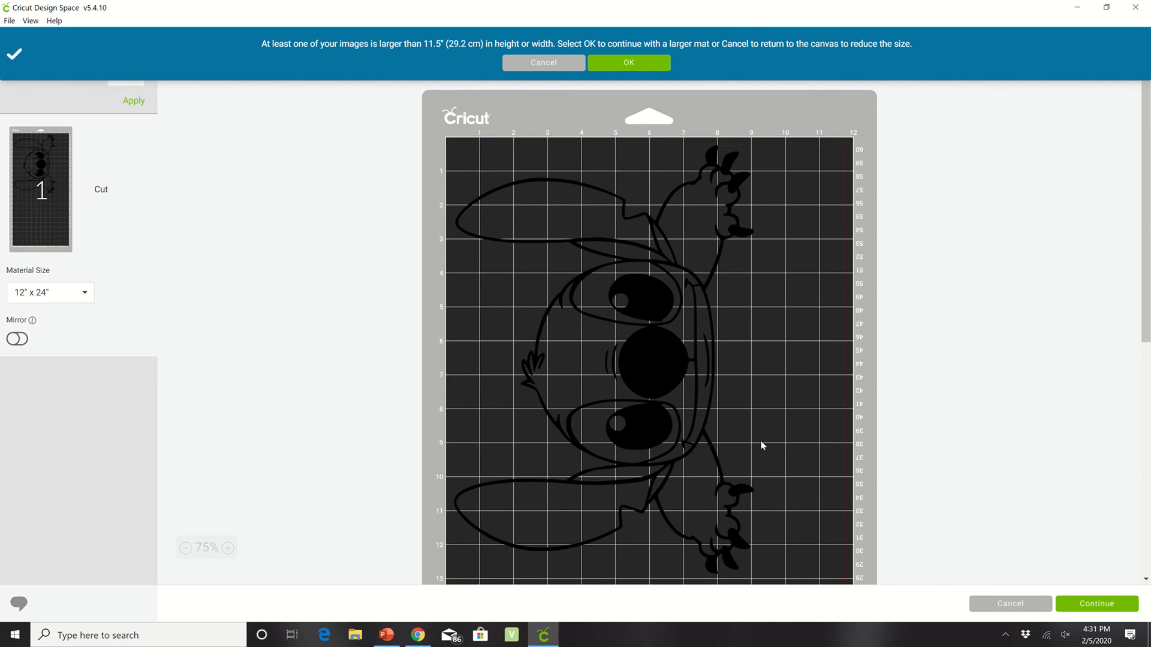
left_click(623, 69)
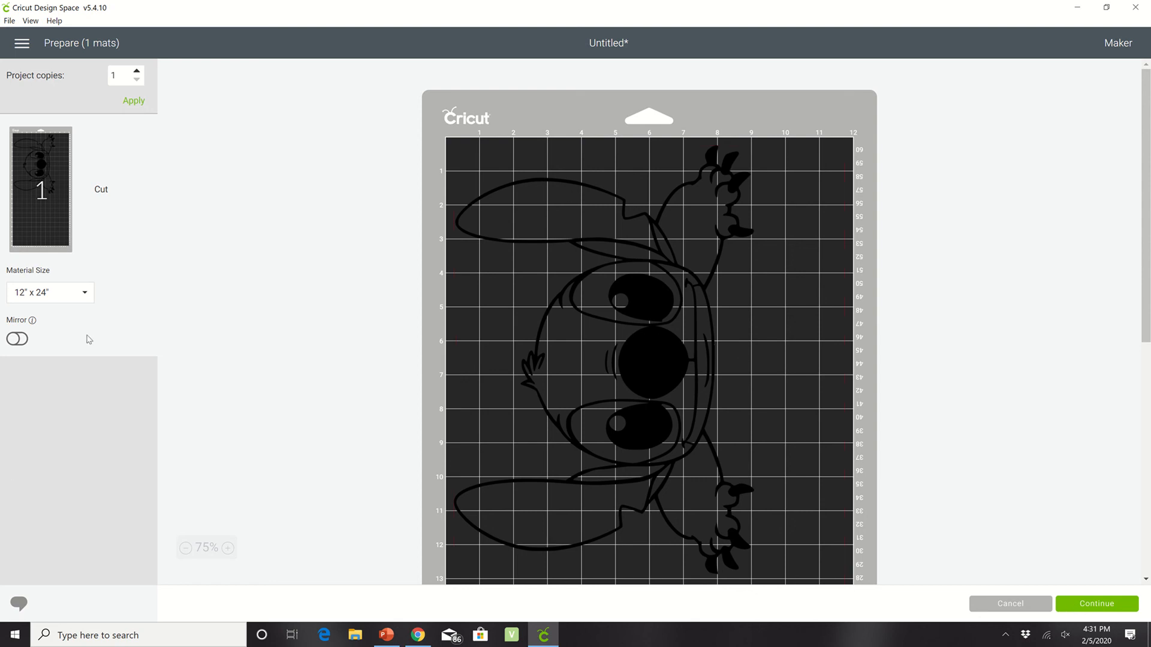
Try the Mirror option on the Stitch mat and switch it back off
left_click(16, 340)
left_click(11, 340)
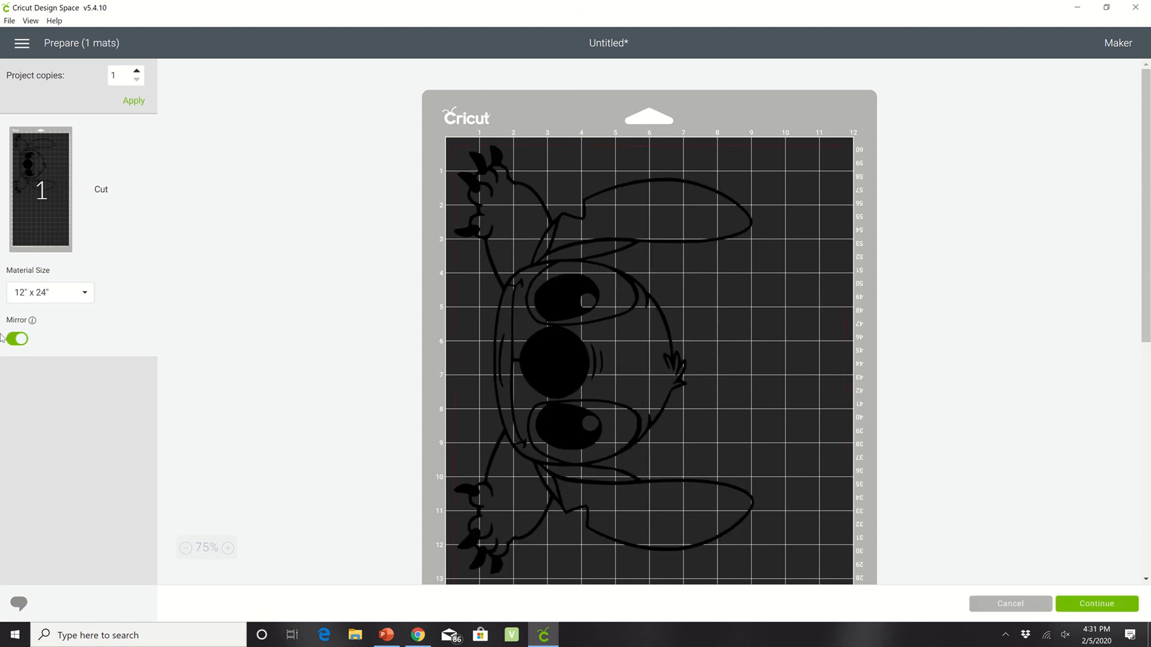
left_click(22, 341)
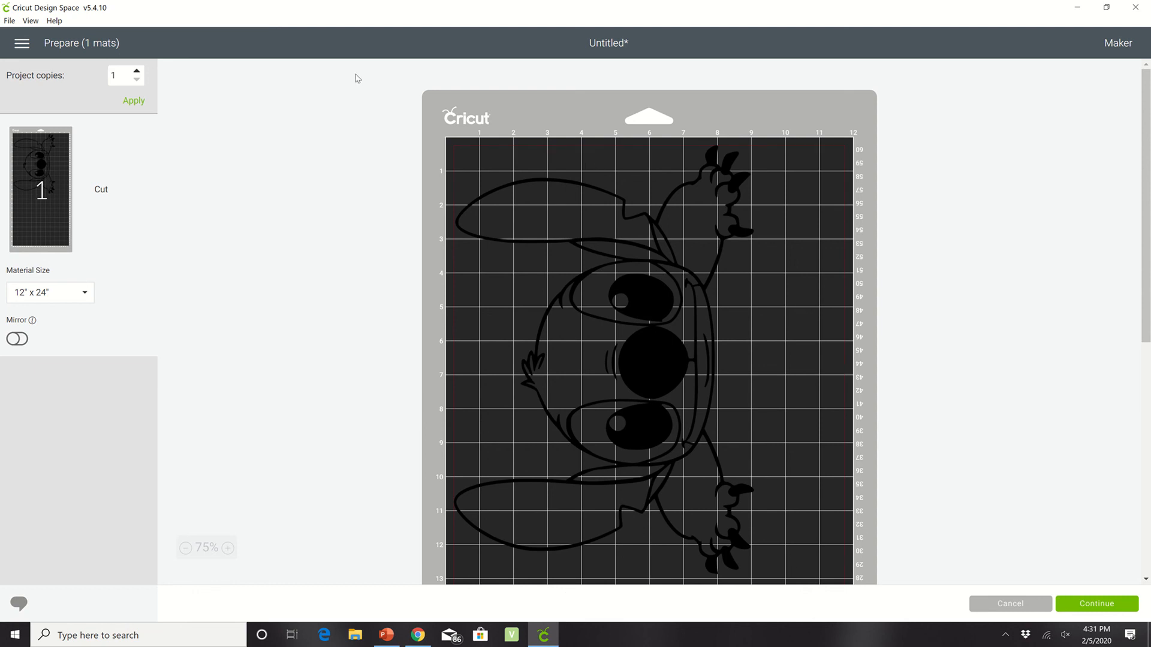
mouse_move(483, 9)
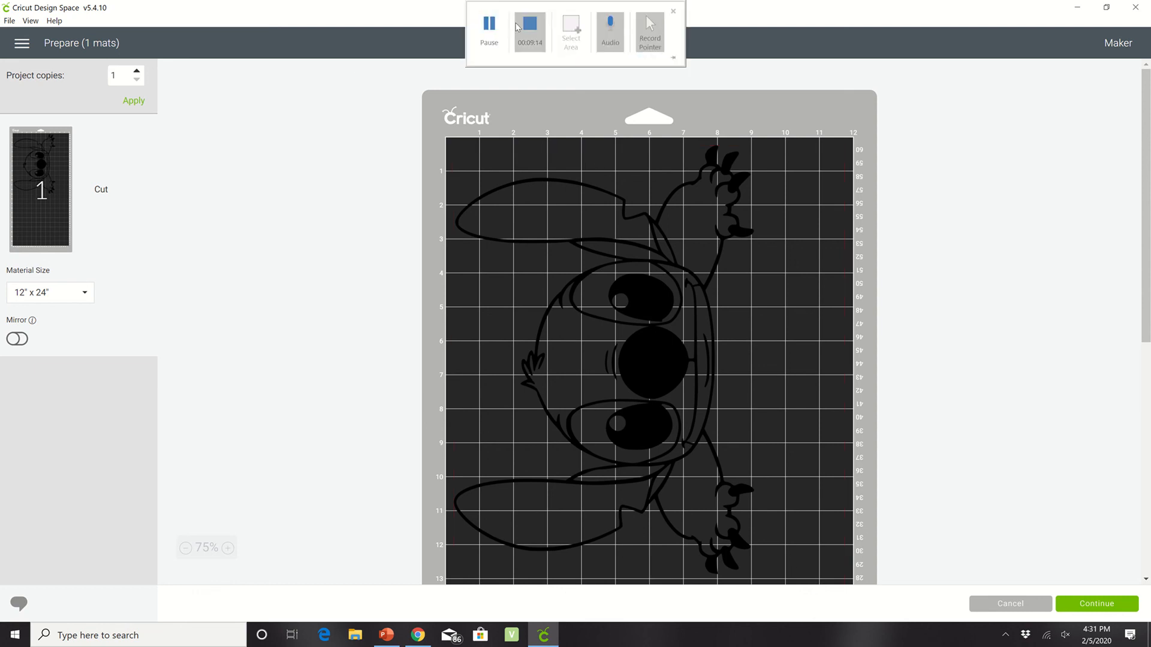